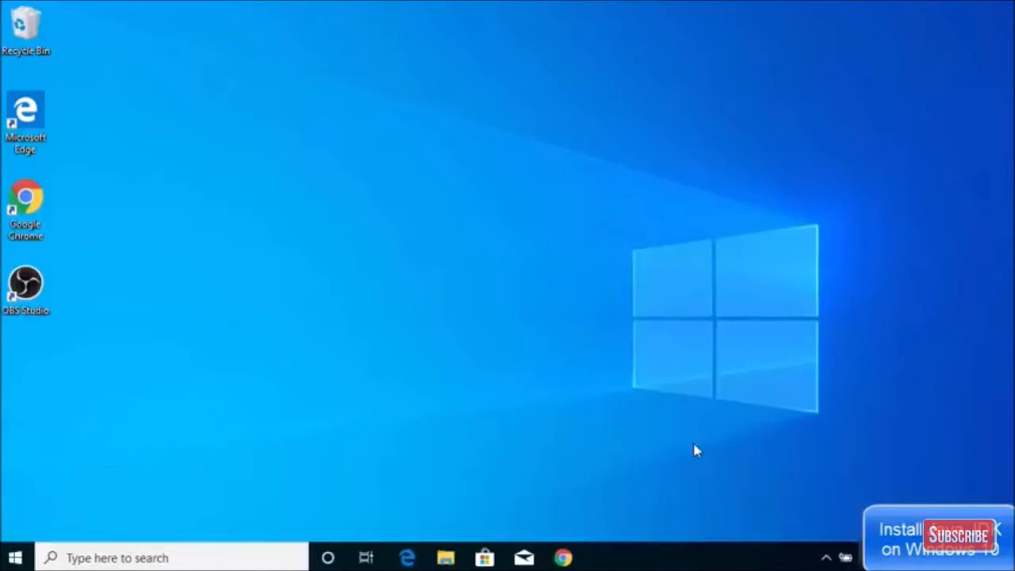
# Search the taskbar for 'cmd' and launch Command Prompt from Best match.
pyautogui.click(145, 555)
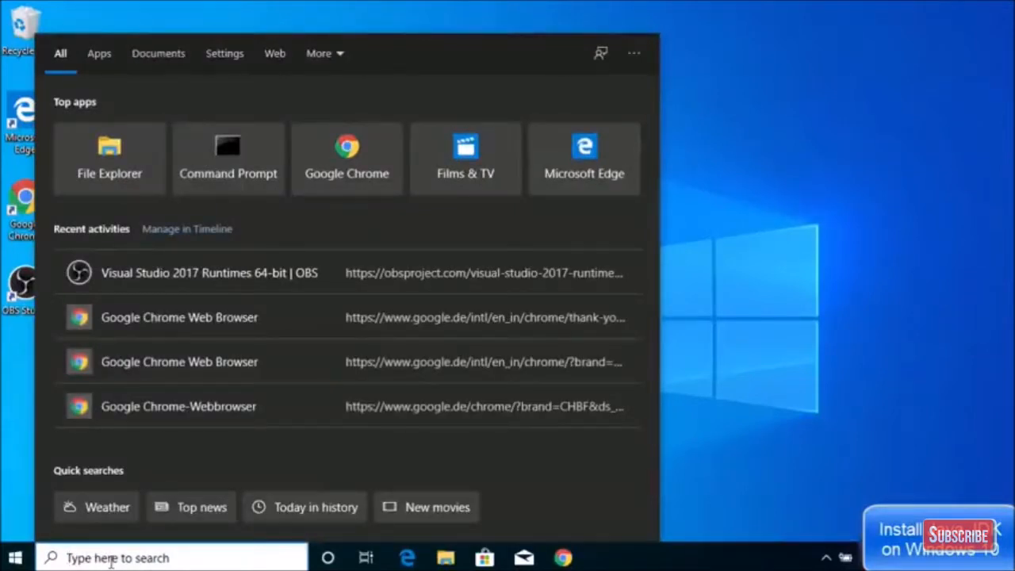
pyautogui.write('cmd')
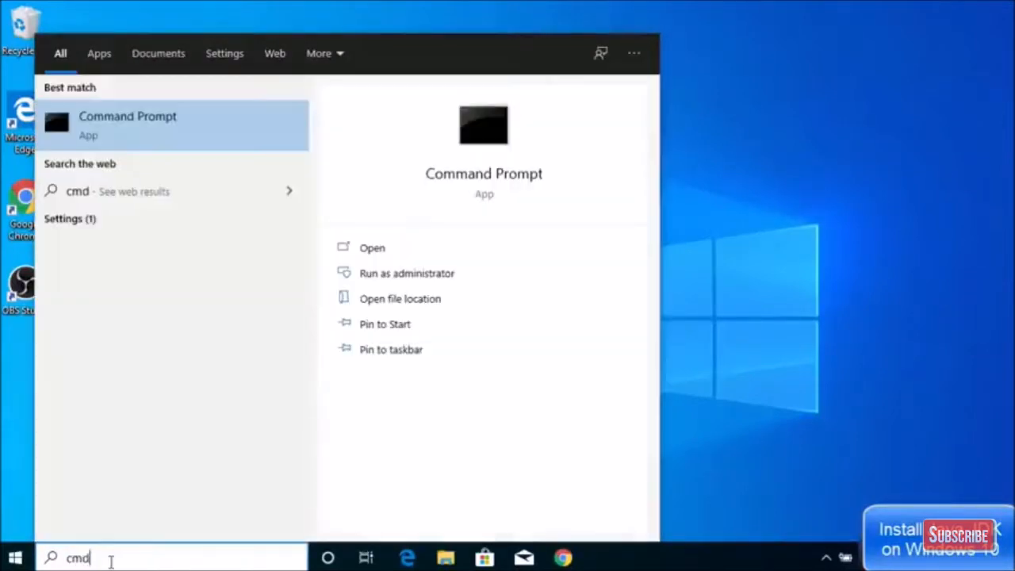
pyautogui.click(215, 111)
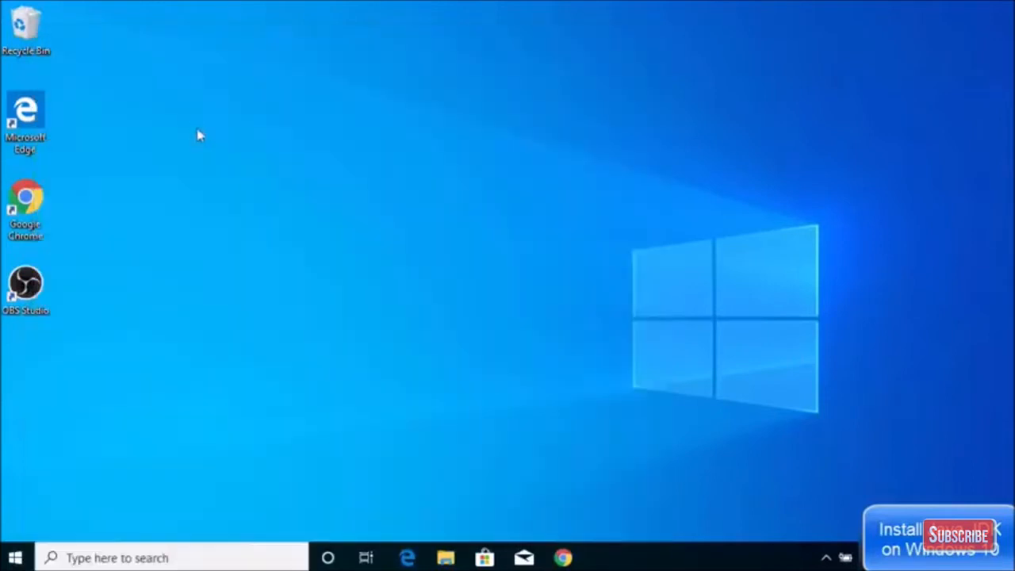
# Run java -version in Command Prompt, which reports java is not recognized.
pyautogui.click(268, 184)
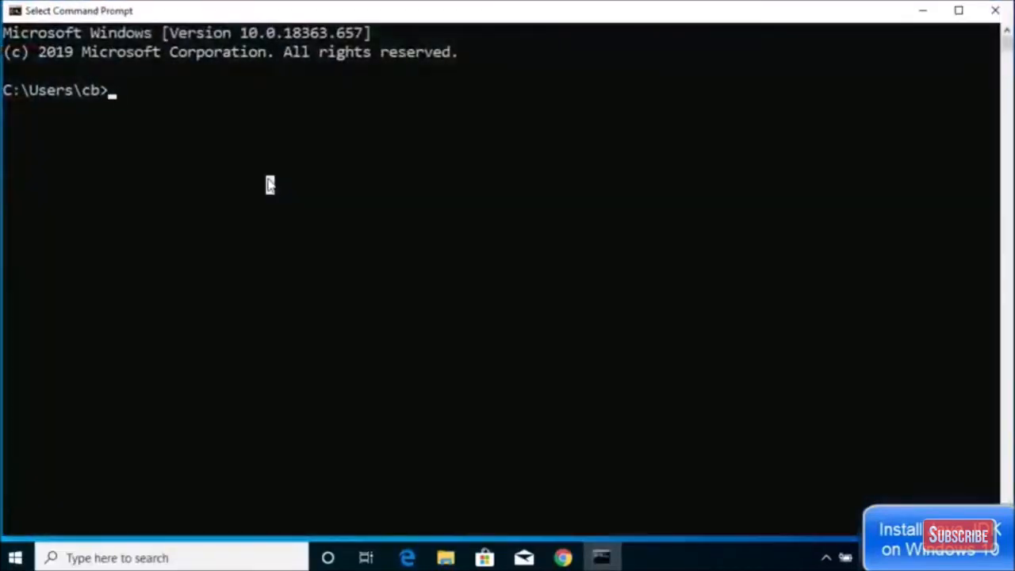
pyautogui.press('Escape')
pyautogui.write('java')
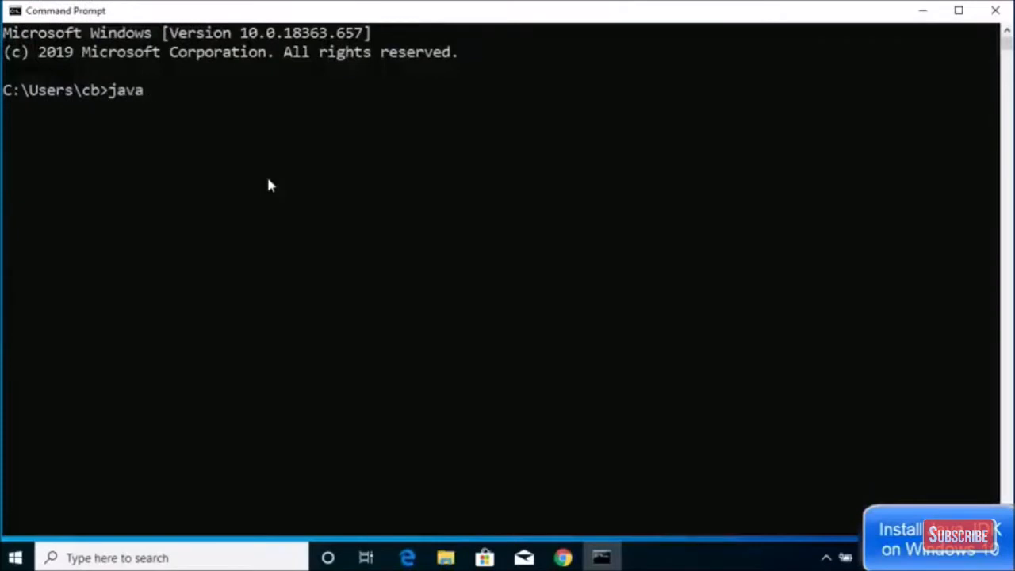
pyautogui.write(' -version')
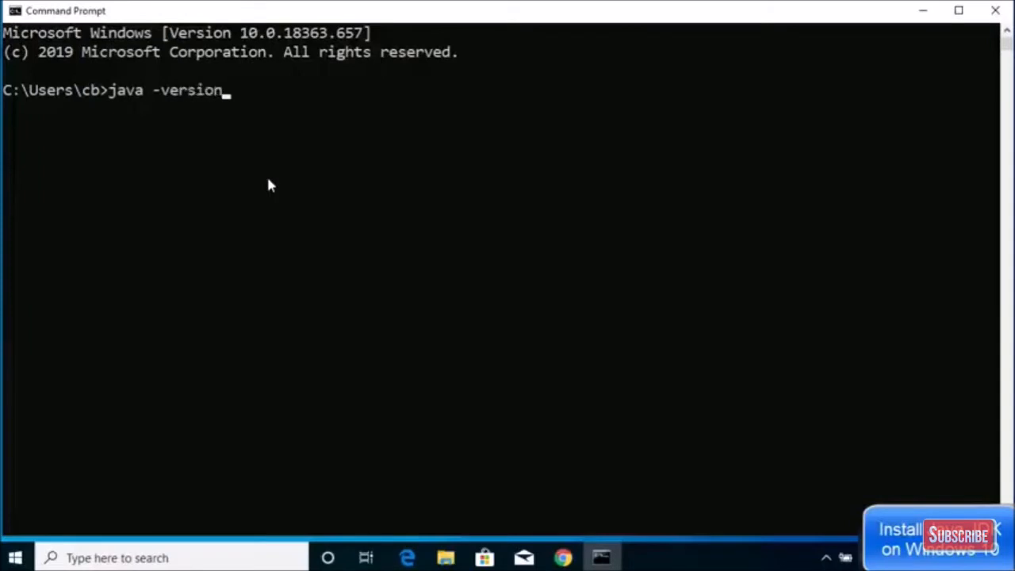
pyautogui.press('Return')
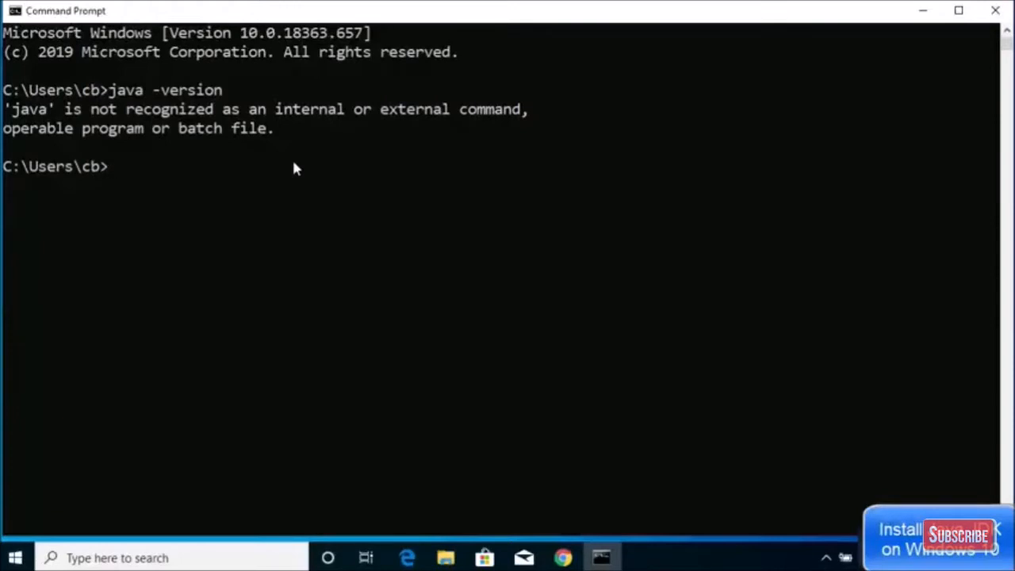
# Run javac -version by editing the recalled command, also unrecognized, and close the console.
pyautogui.press('Up')
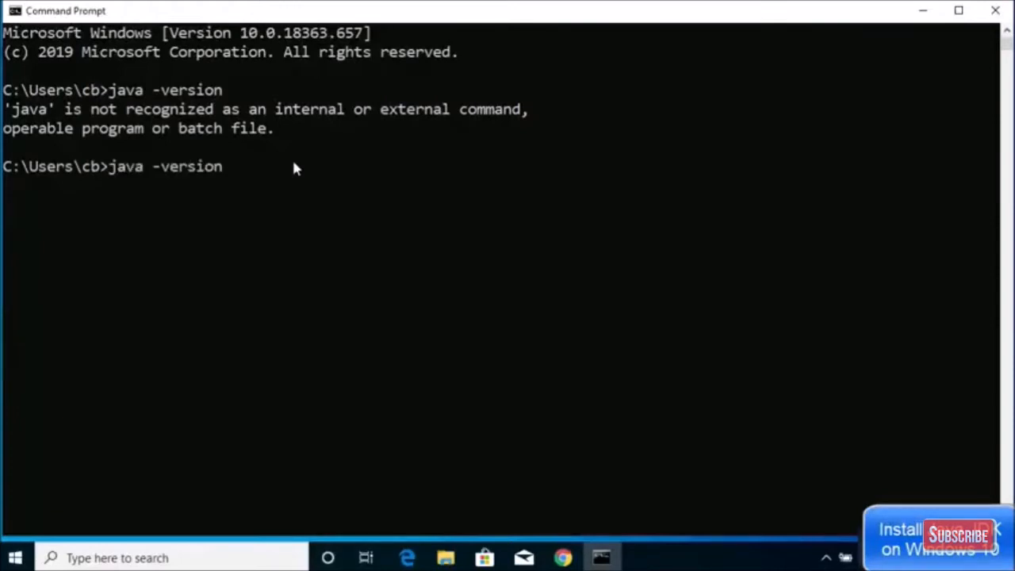
pyautogui.press('Left')
pyautogui.press('Left')
pyautogui.press('Left')
pyautogui.press('Left')
pyautogui.press('Left')
pyautogui.press('Left')
pyautogui.press('Left')
pyautogui.press('Left')
pyautogui.press('Left')
pyautogui.write('c')
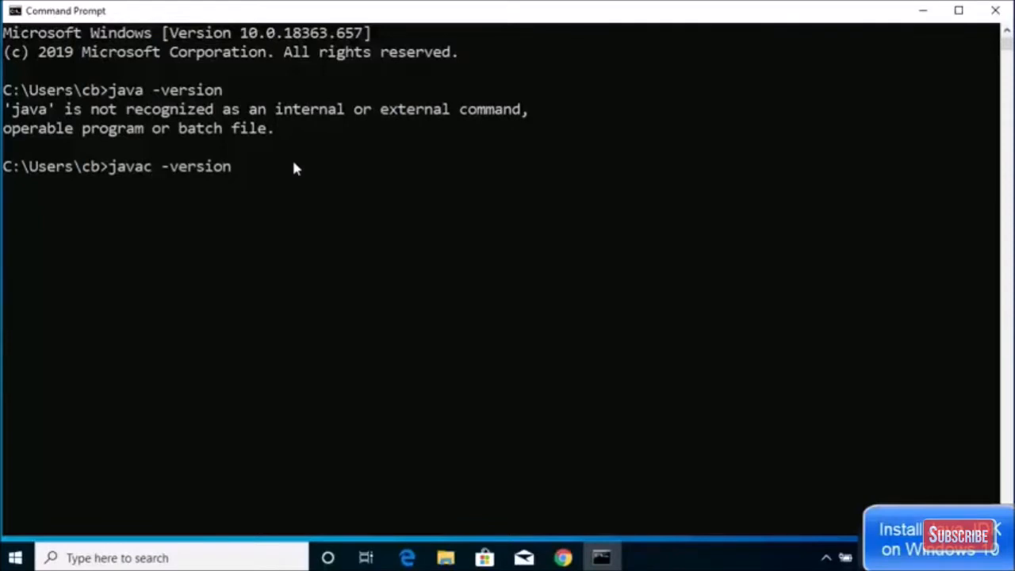
pyautogui.press('Return')
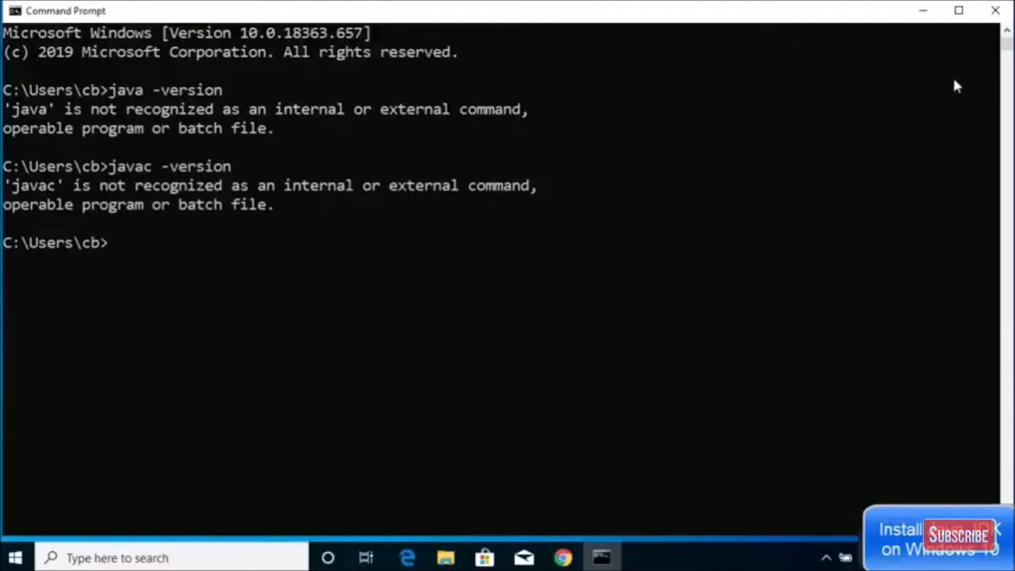
pyautogui.click(996, 12)
# Return to Chrome and open the 'Java SE - Downloads | Oracle Technology Network' result.
pyautogui.click(563, 558)
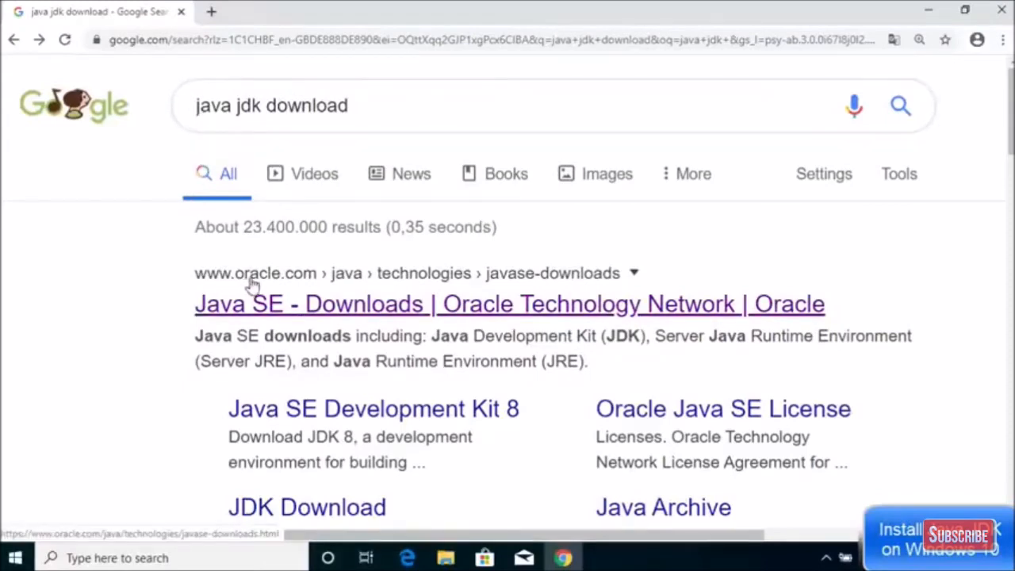
pyautogui.click(311, 306)
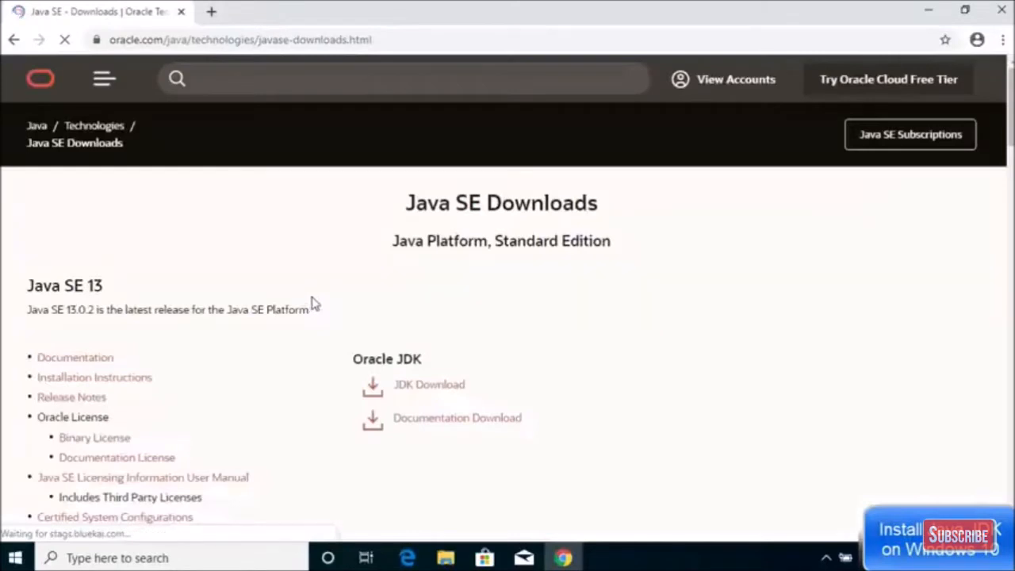
# Zoom the Chrome page to 125% from the browser menu.
pyautogui.click(1002, 40)
pyautogui.click(954, 188)
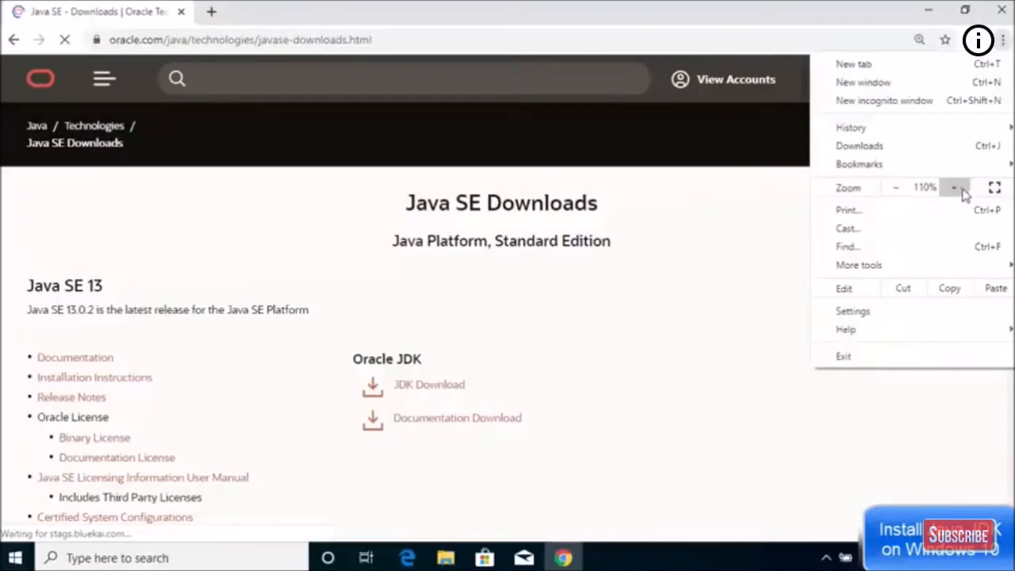
pyautogui.click(954, 188)
pyautogui.click(630, 298)
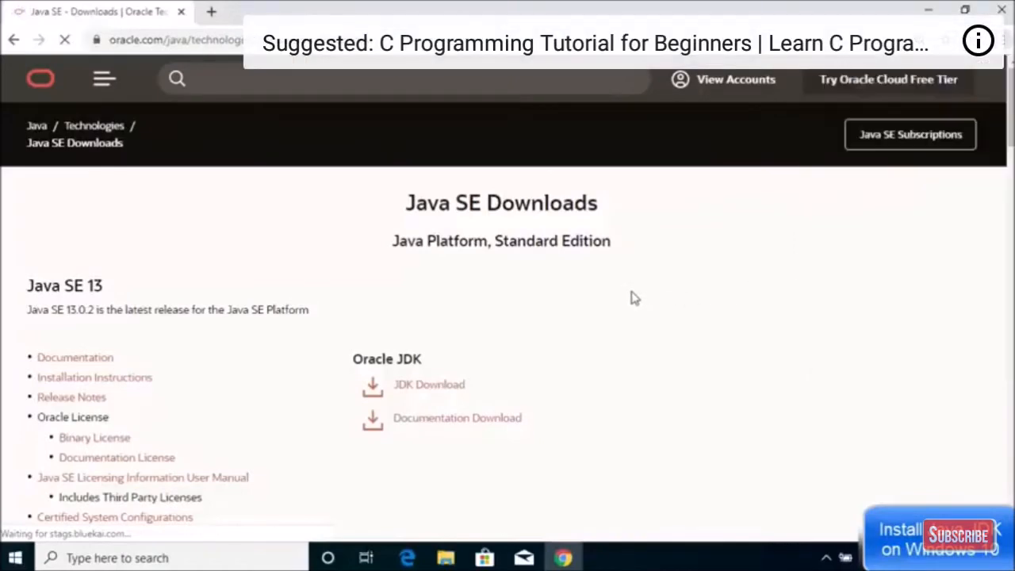
# Look through the Java SE versions listed, noting the Java SE 13 heading.
pyautogui.scroll(-1, 631, 279)
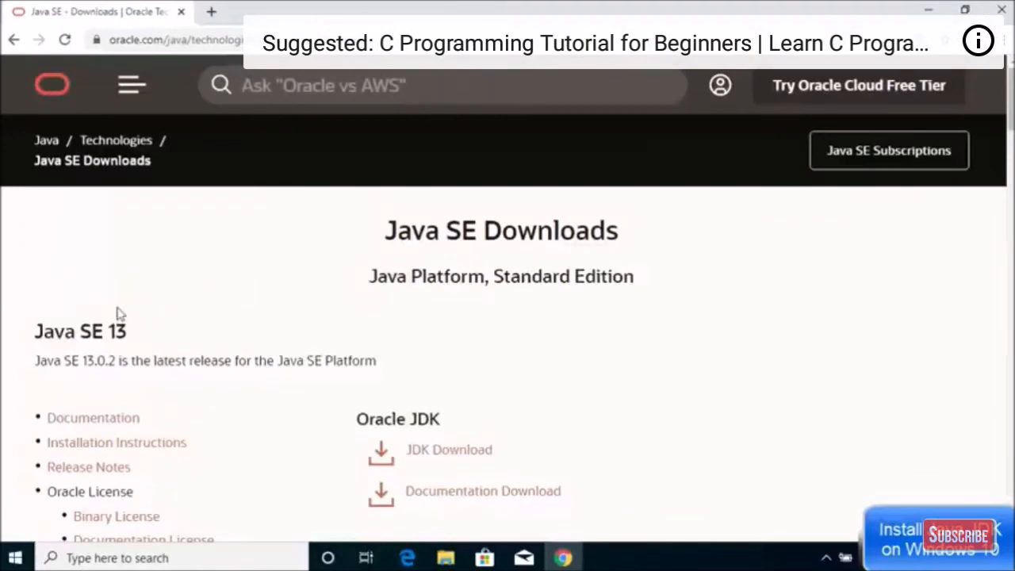
pyautogui.moveTo(32, 333); pyautogui.dragTo(136, 334)
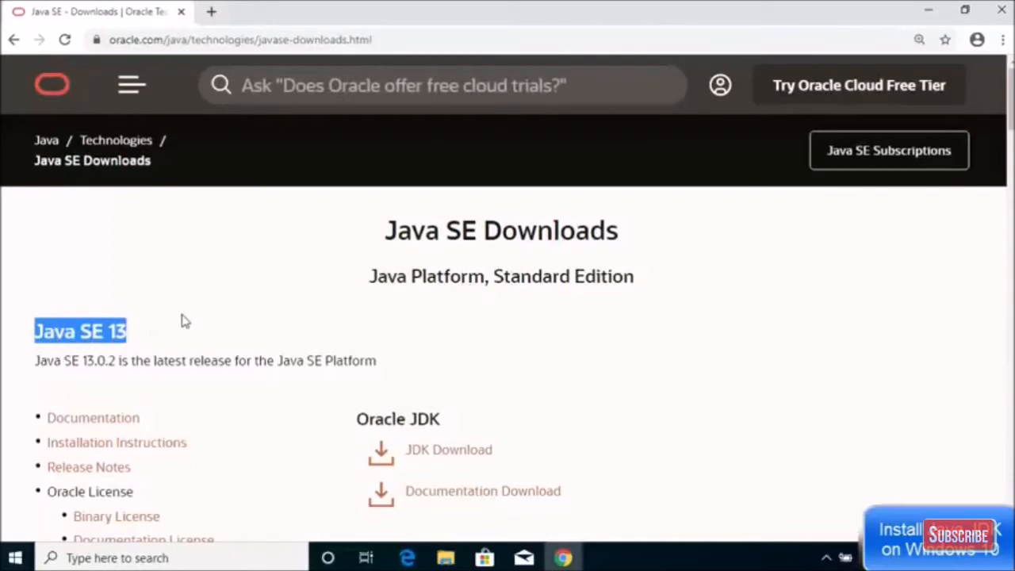
pyautogui.scroll(-5, 209, 308)
pyautogui.scroll(-2, 208, 308)
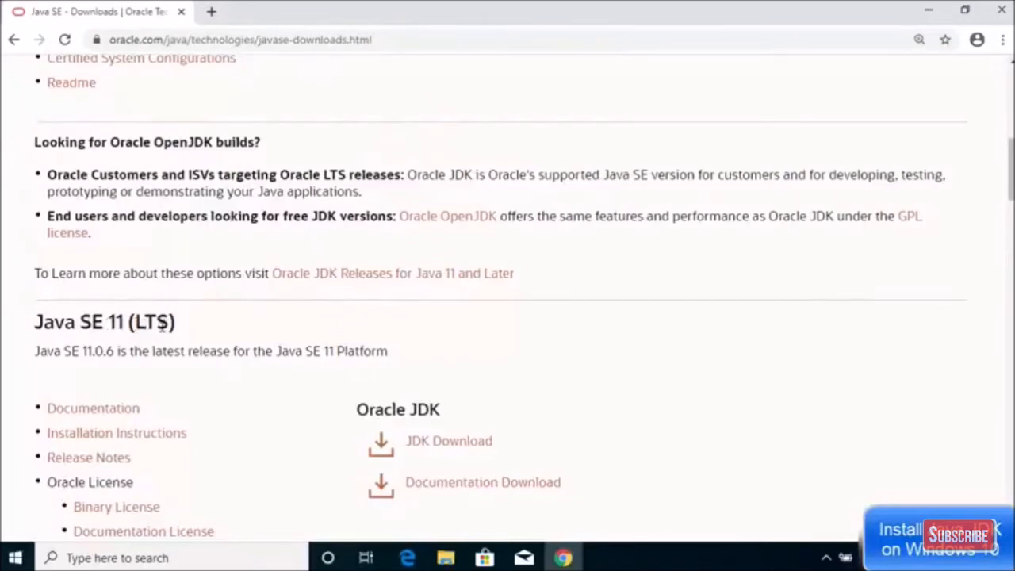
pyautogui.scroll(-4, 198, 336)
pyautogui.scroll(-2, 200, 337)
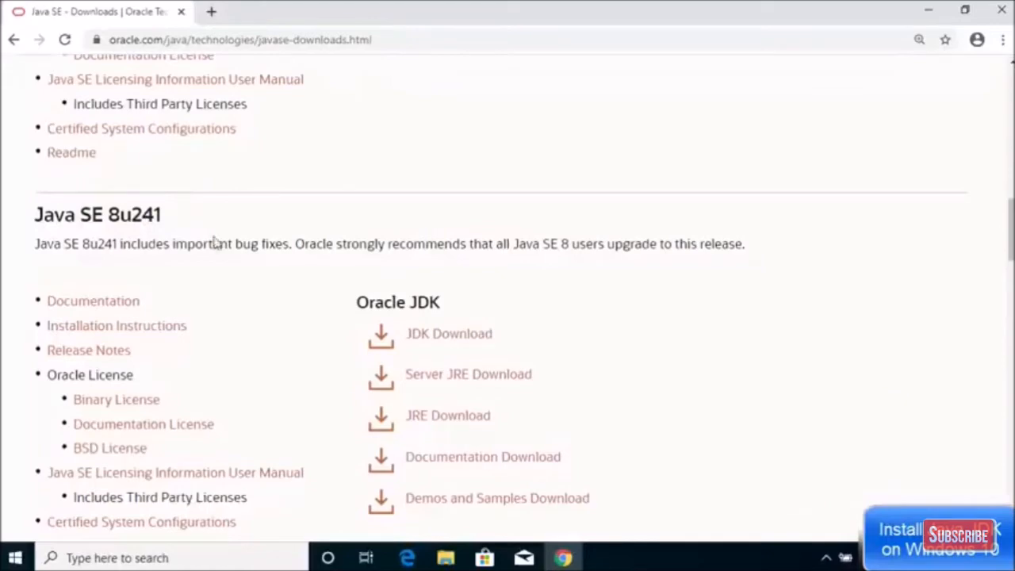
pyautogui.scroll(10, 234, 265)
pyautogui.scroll(3, 241, 268)
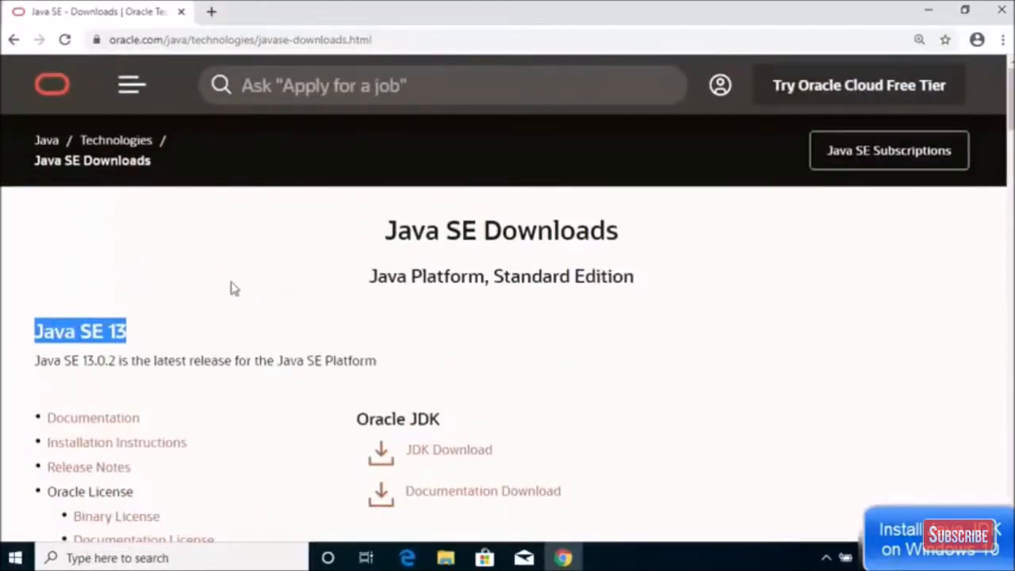
# Open the JDK Download page under Java SE 13.
pyautogui.click(89, 331)
pyautogui.doubleClick(89, 331)
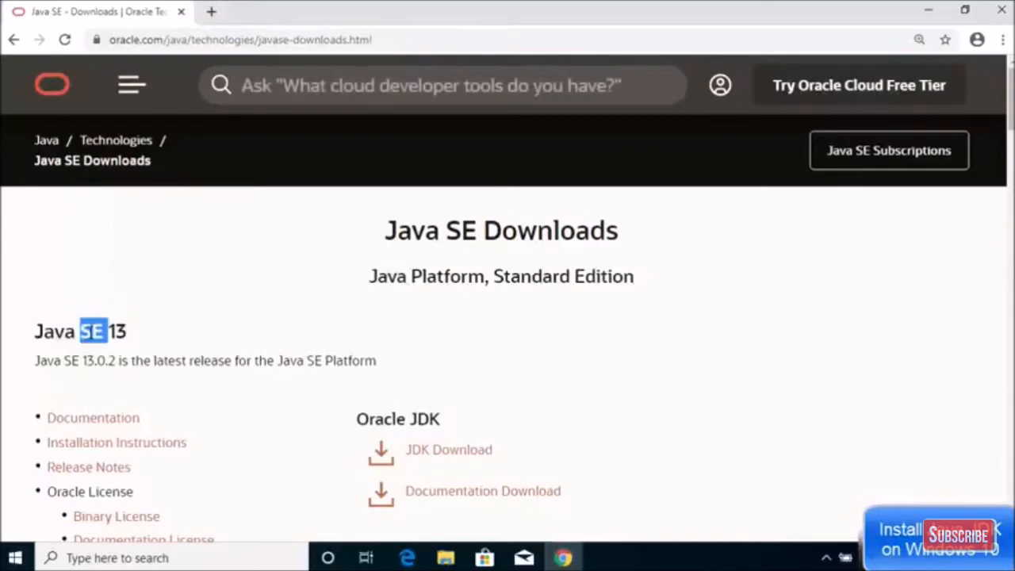
pyautogui.scroll(-1, 249, 300)
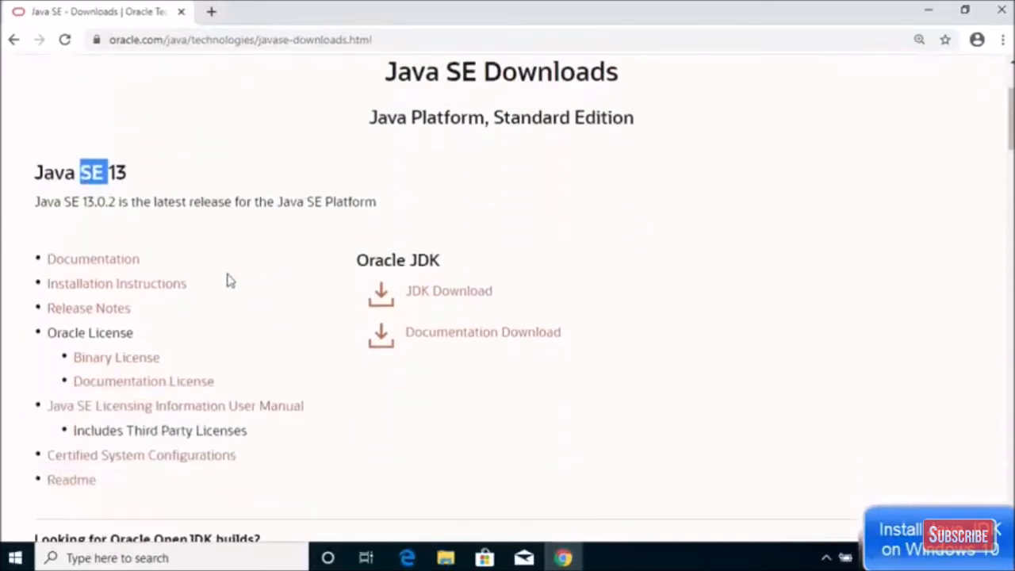
pyautogui.doubleClick(36, 175)
pyautogui.click(36, 176)
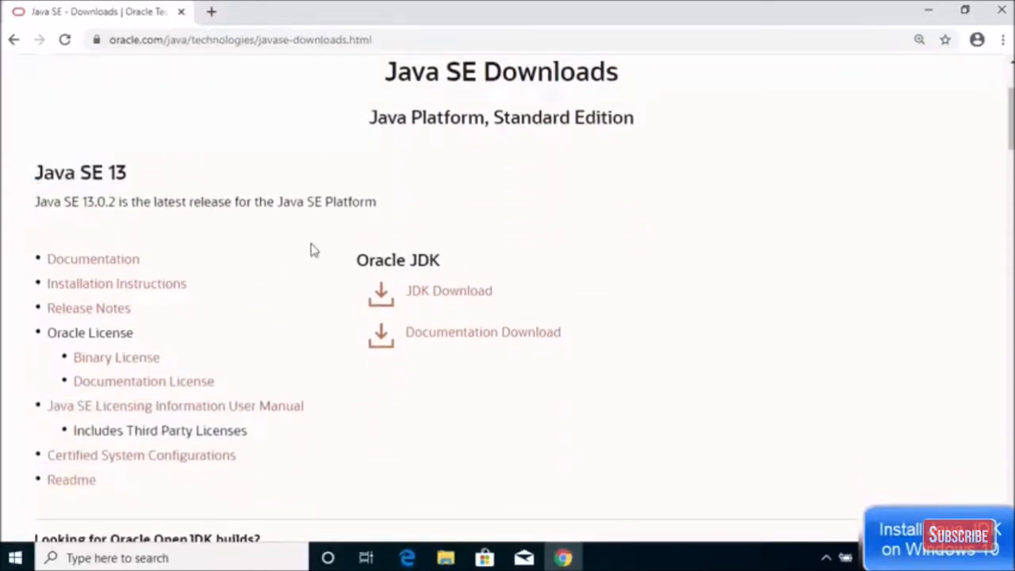
pyautogui.click(425, 295)
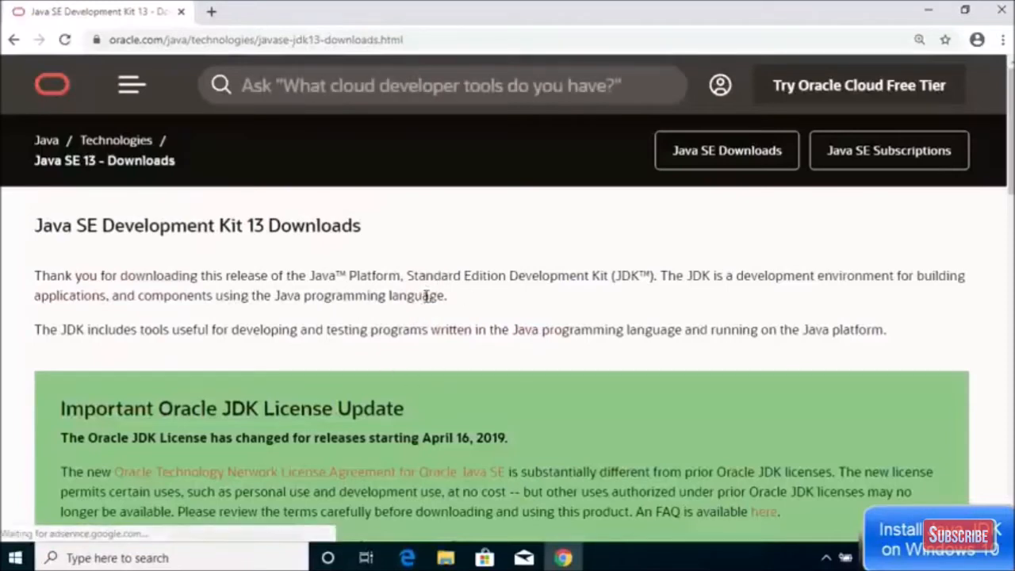
# Locate the 13.0.2 Windows x64 Installer row and click jdk-13.0.2_windows-x64_bin.exe to download.
pyautogui.scroll(-3, 426, 298)
pyautogui.scroll(-6, 424, 302)
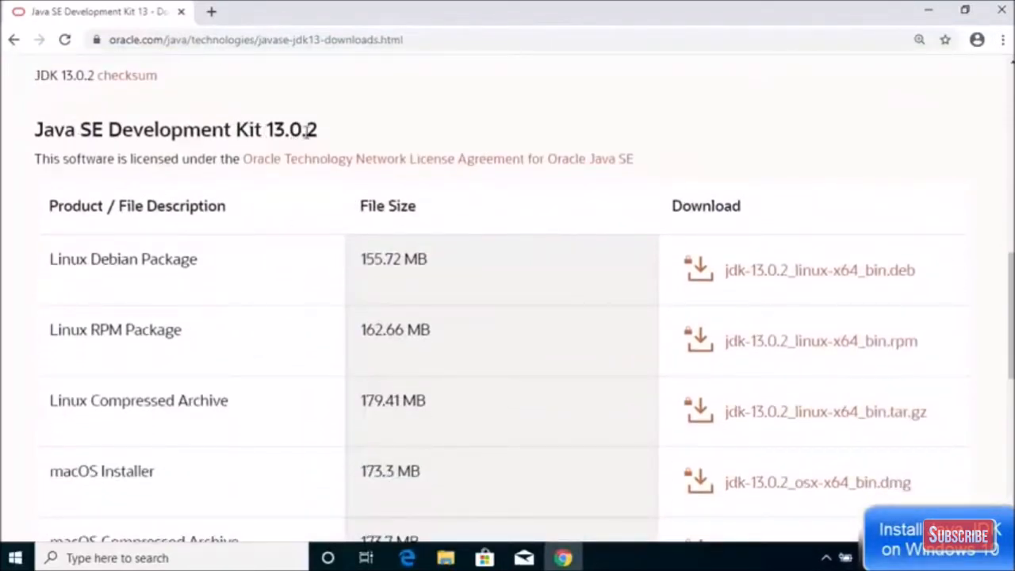
pyautogui.moveTo(324, 133); pyautogui.dragTo(267, 132)
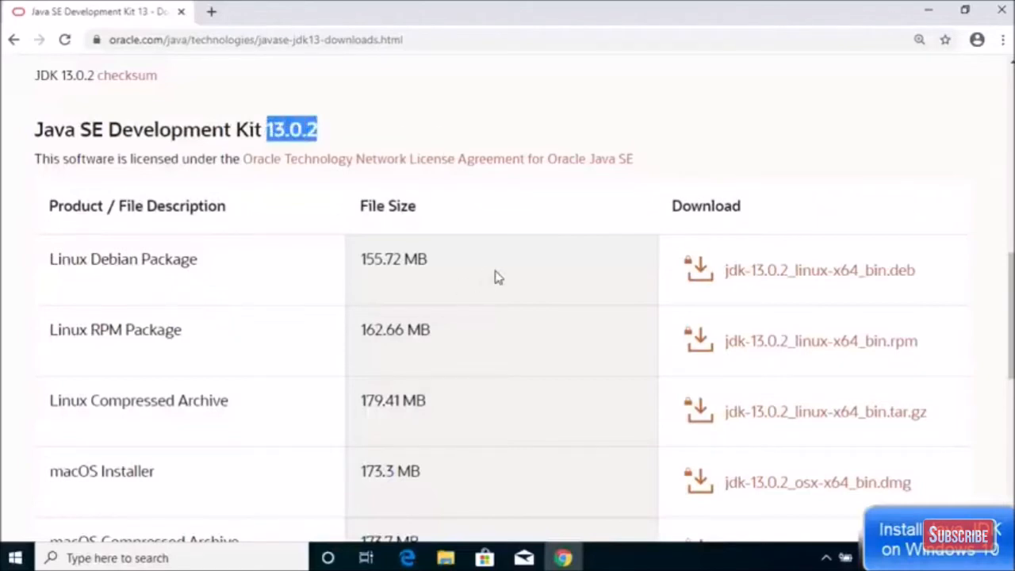
pyautogui.scroll(-2, 494, 277)
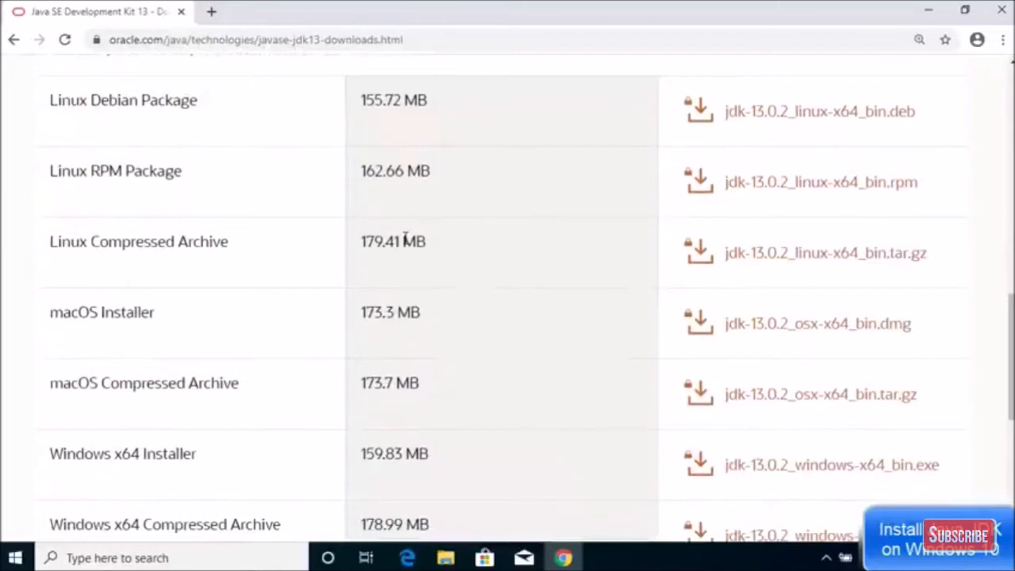
pyautogui.scroll(-1, 459, 246)
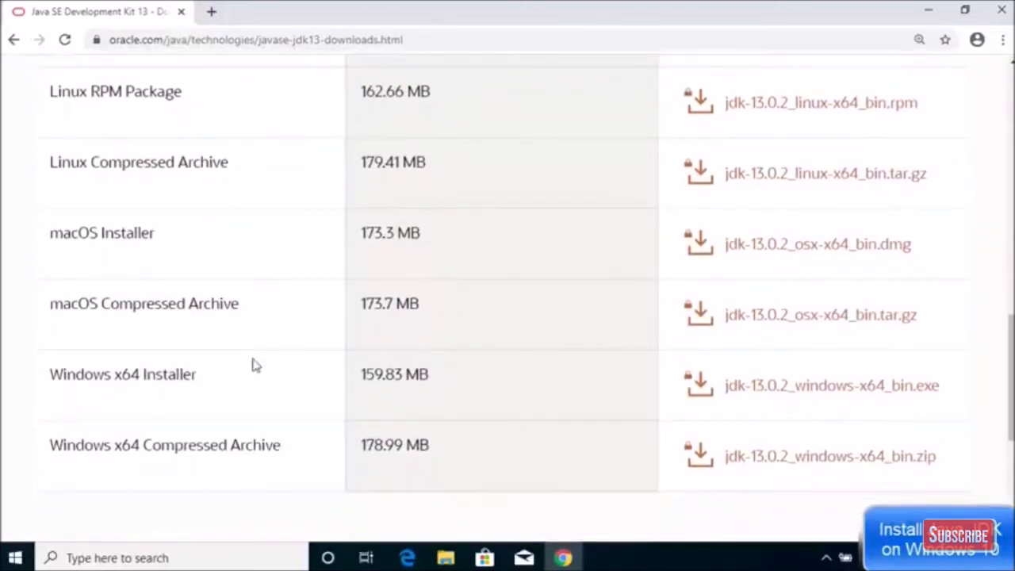
pyautogui.moveTo(233, 378); pyautogui.dragTo(57, 369)
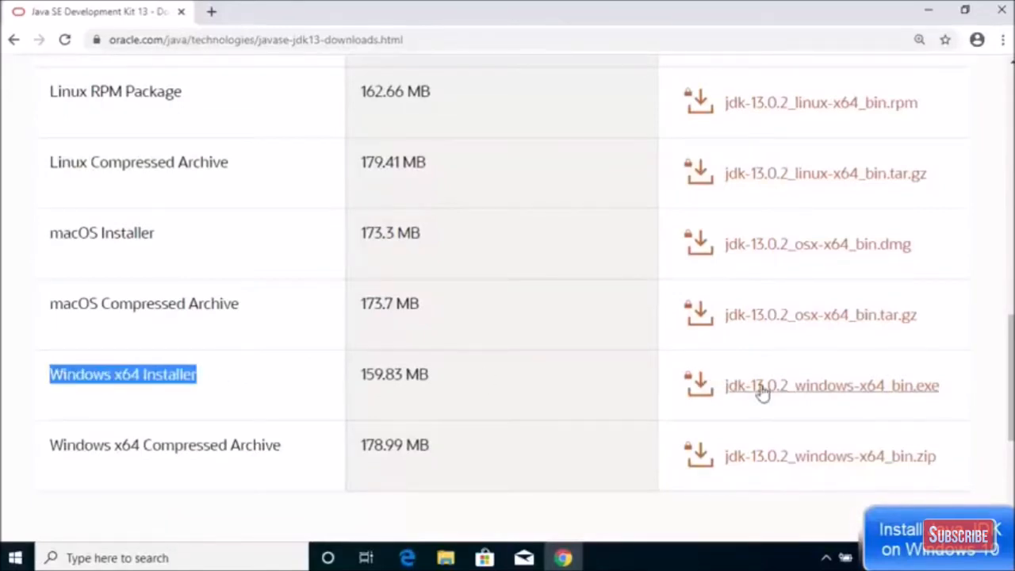
pyautogui.click(847, 396)
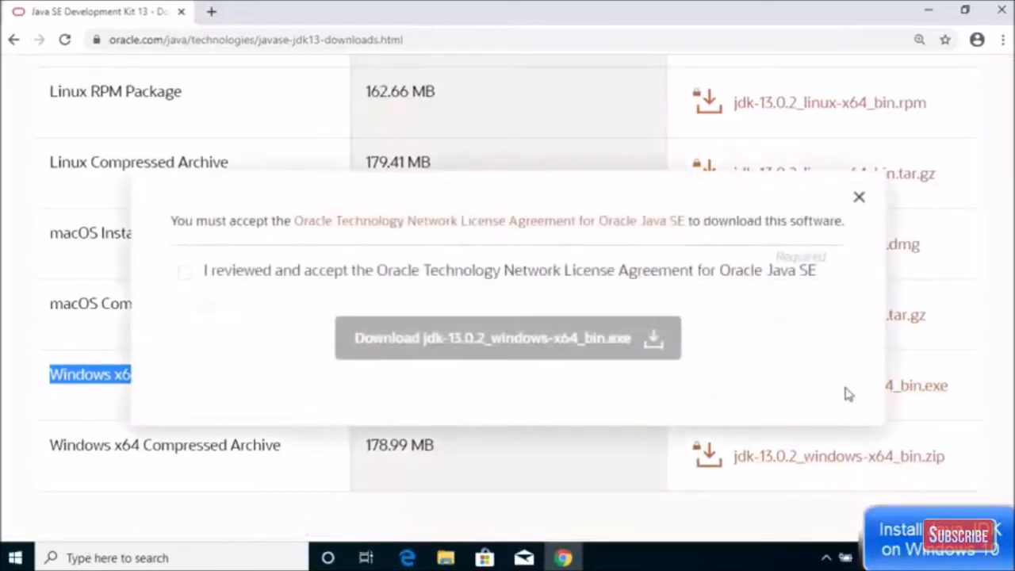
# Accept the Oracle license, download jdk-13.0.2_windows-x64_bin.exe, and open it from the download shelf.
pyautogui.click(185, 272)
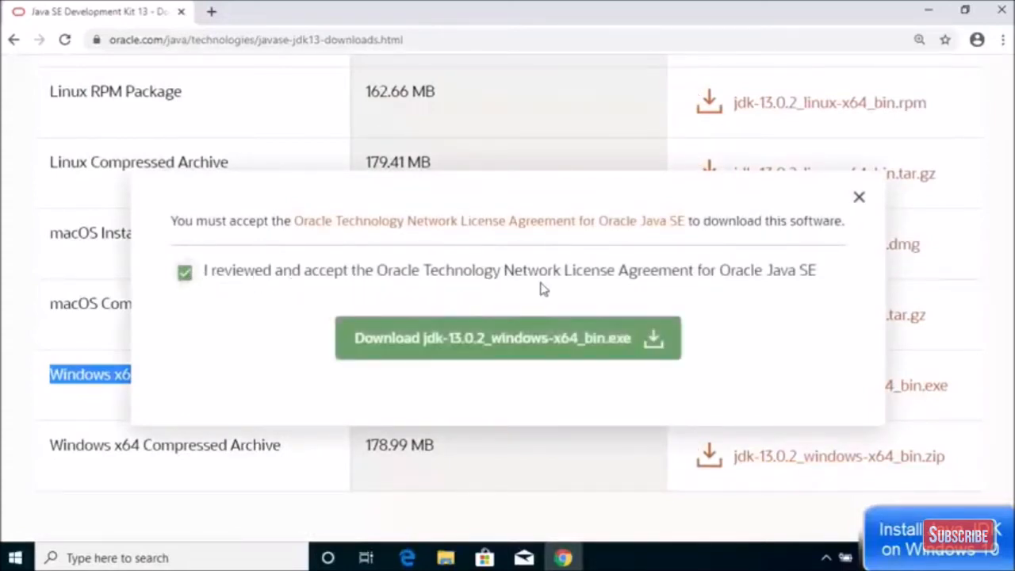
pyautogui.click(477, 341)
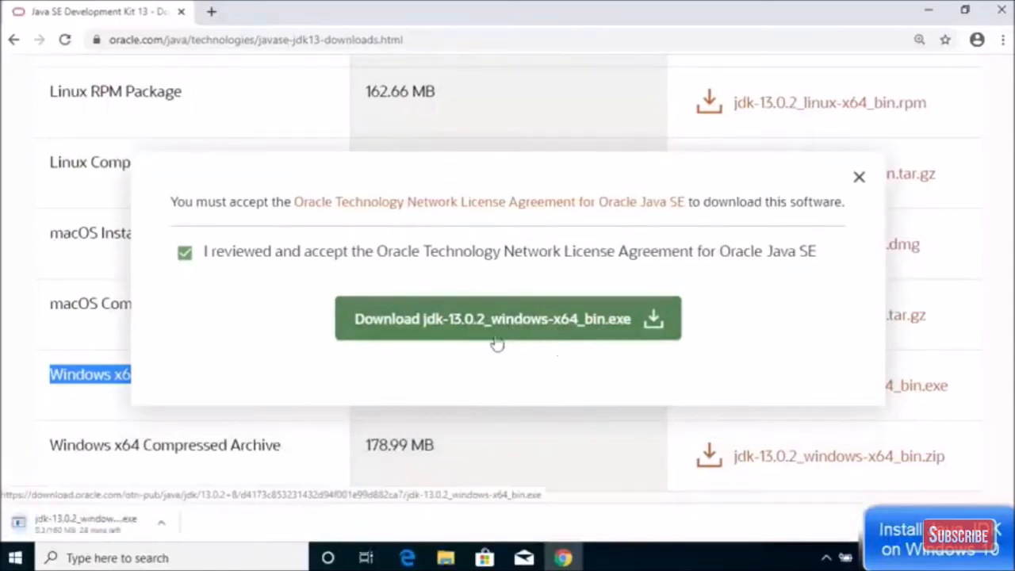
pyautogui.click(118, 525)
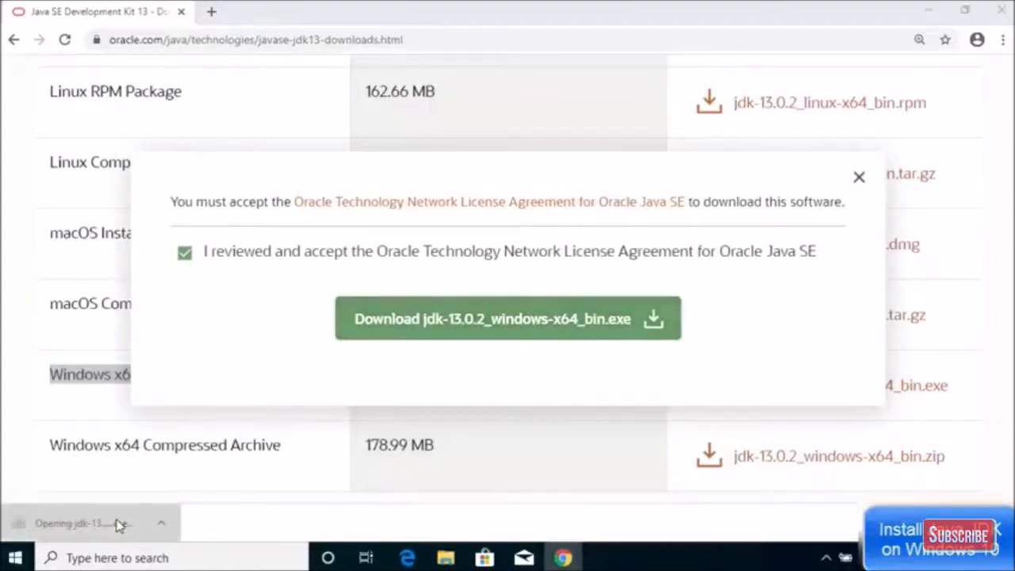
# Approve the UAC prompt and install JDK 13.0.2 to the default C:\Program Files\Java\jdk-13.0.2 folder.
pyautogui.click(926, 16)
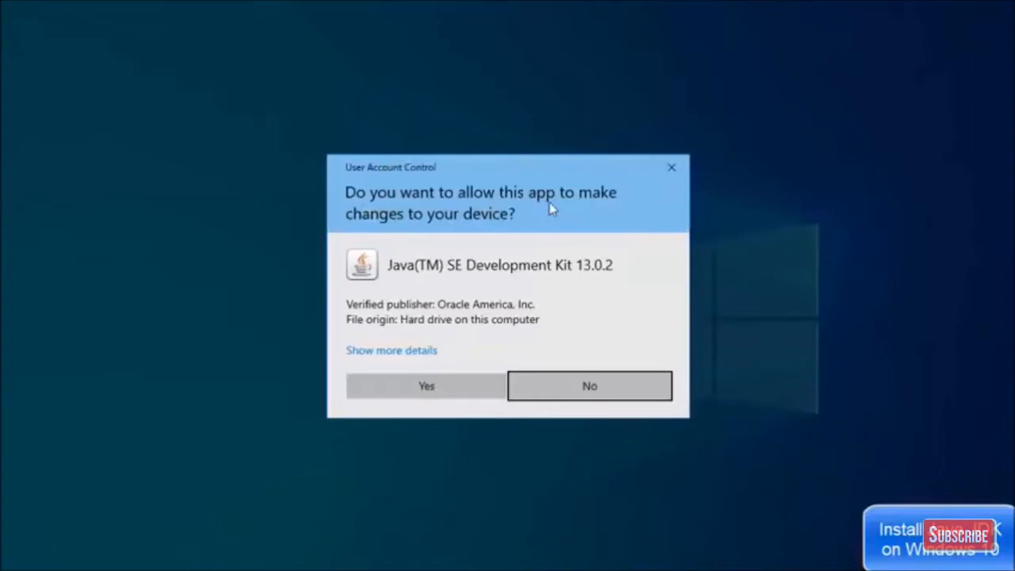
pyautogui.click(403, 387)
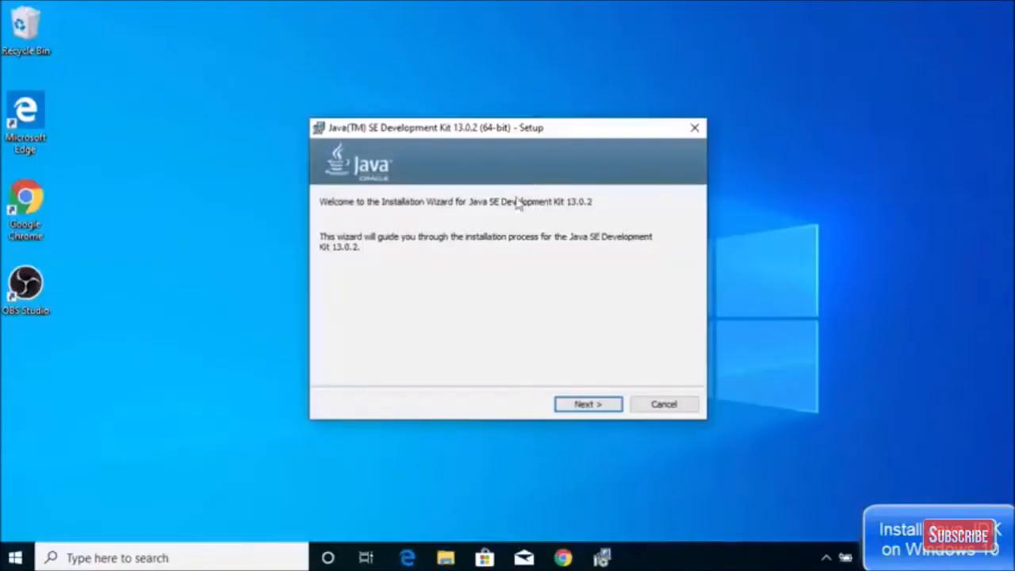
pyautogui.click(571, 409)
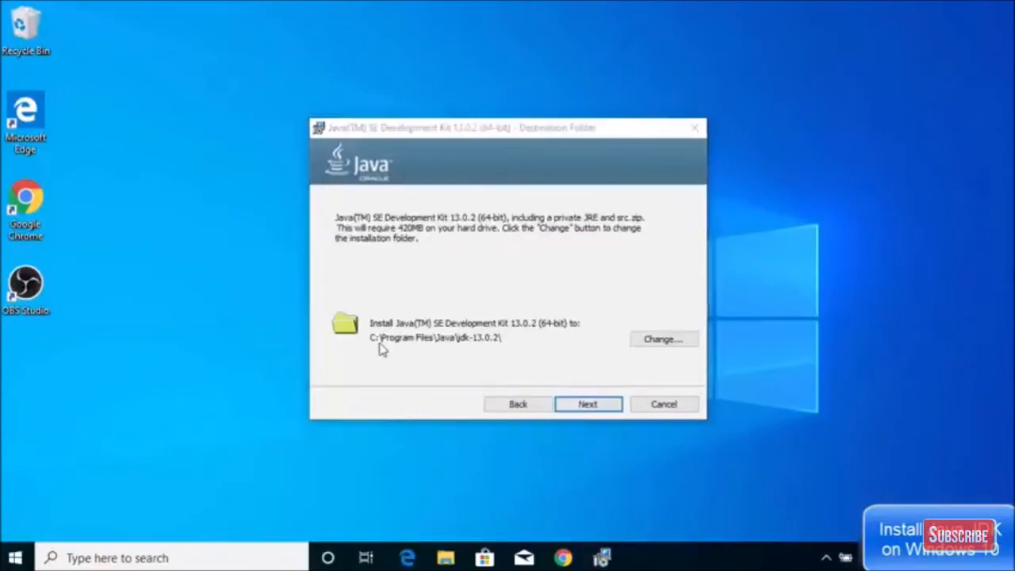
pyautogui.click(493, 350)
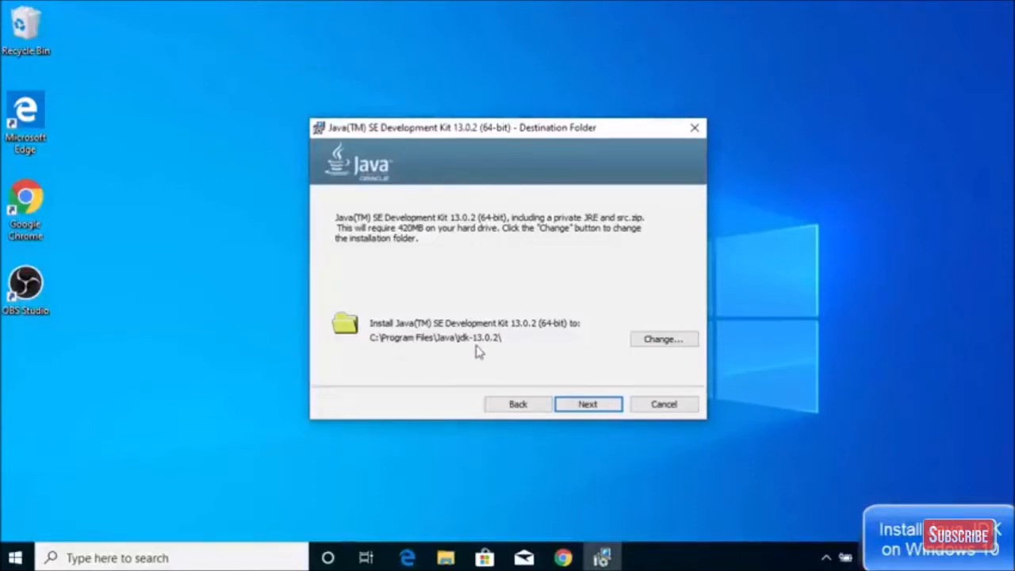
pyautogui.click(574, 405)
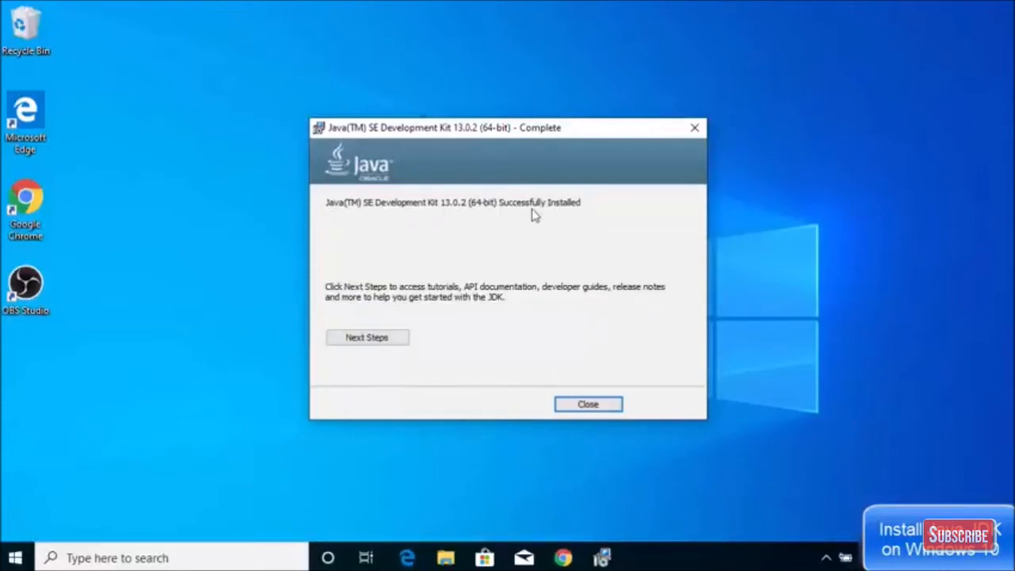
pyautogui.click(570, 409)
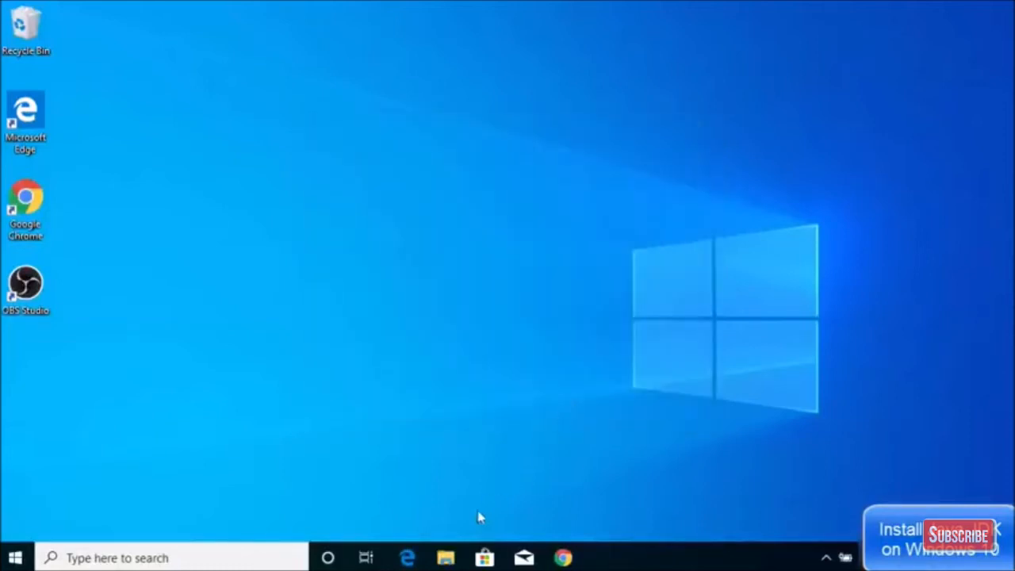
# In File Explorer, navigate to C:\Program Files\Java\jdk-13.0.2\bin.
pyautogui.click(445, 558)
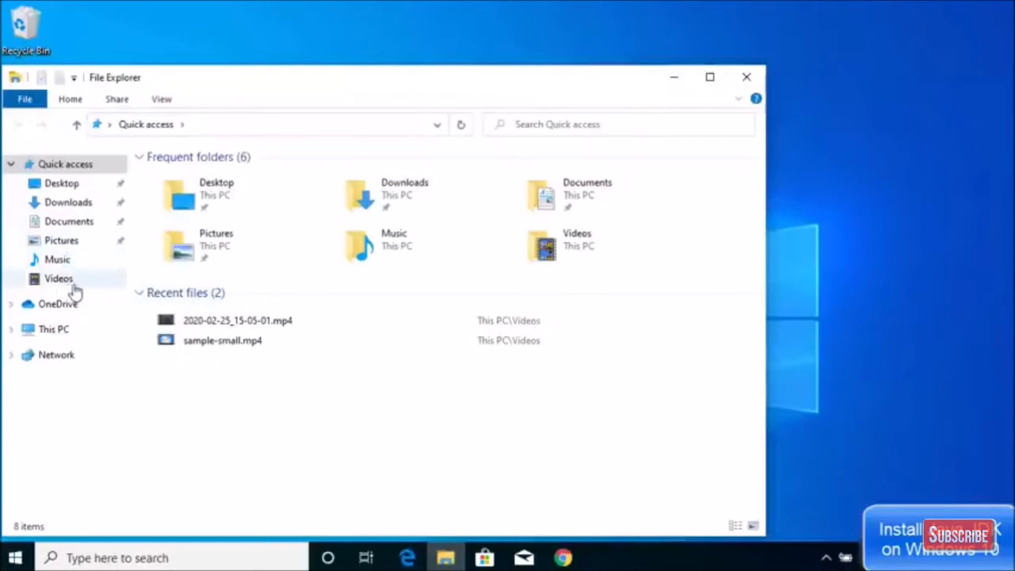
pyautogui.click(64, 337)
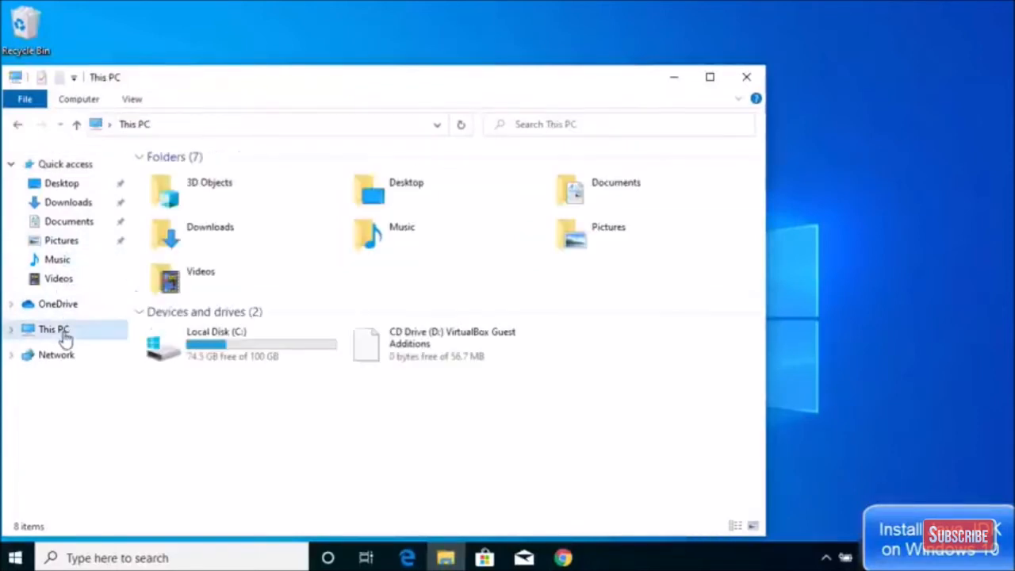
pyautogui.click(215, 350)
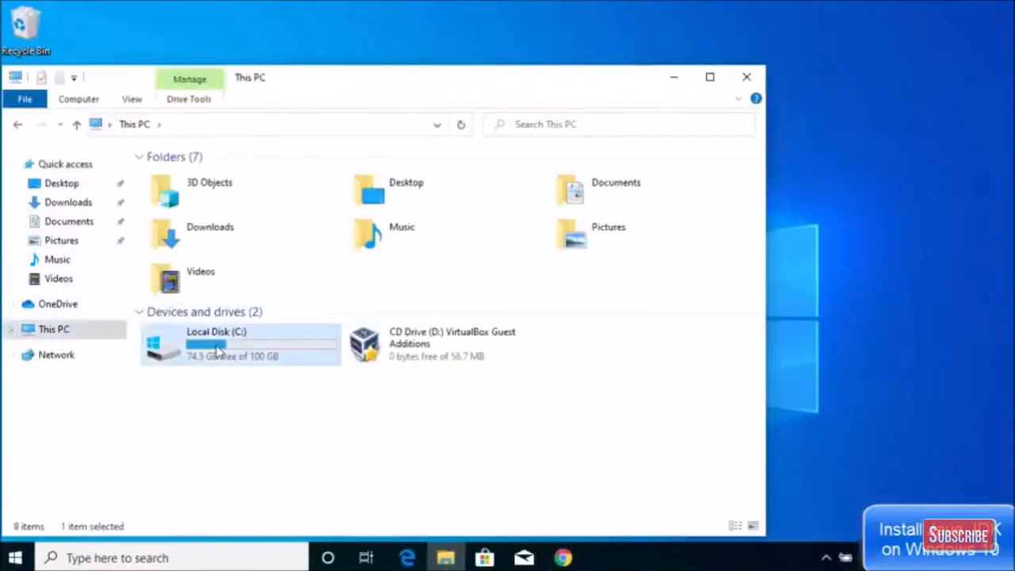
pyautogui.doubleClick(219, 349)
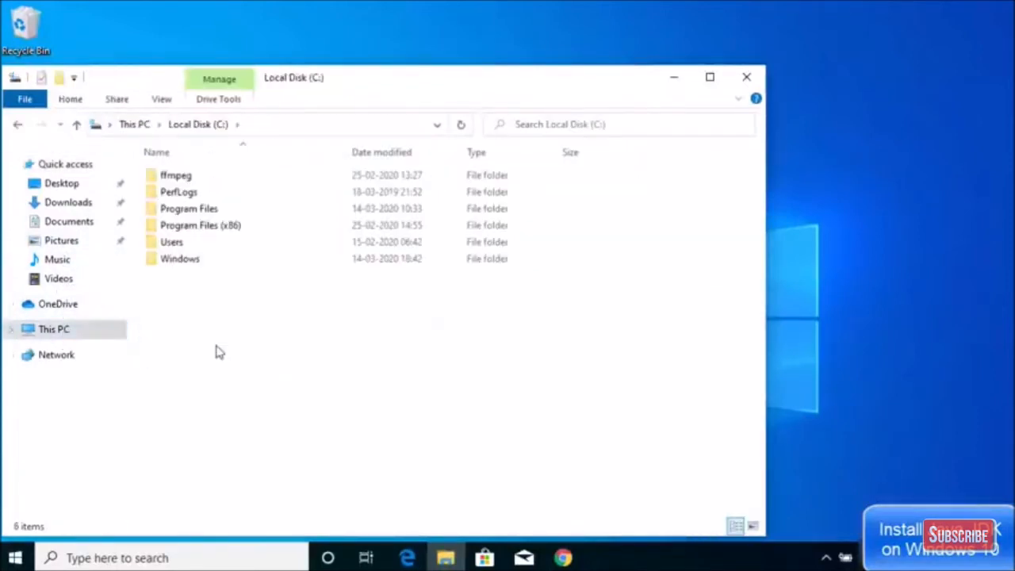
pyautogui.doubleClick(202, 211)
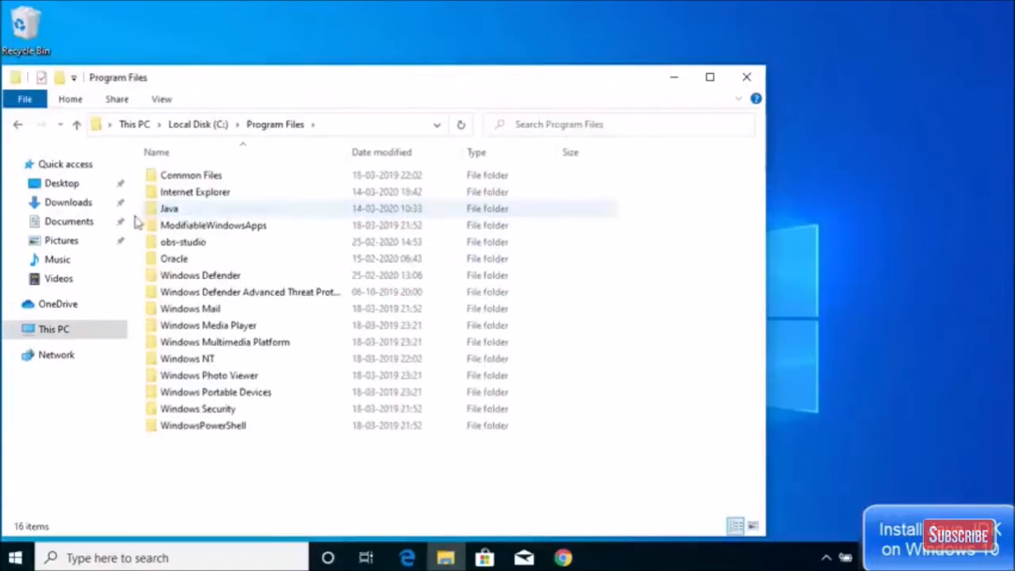
pyautogui.doubleClick(182, 211)
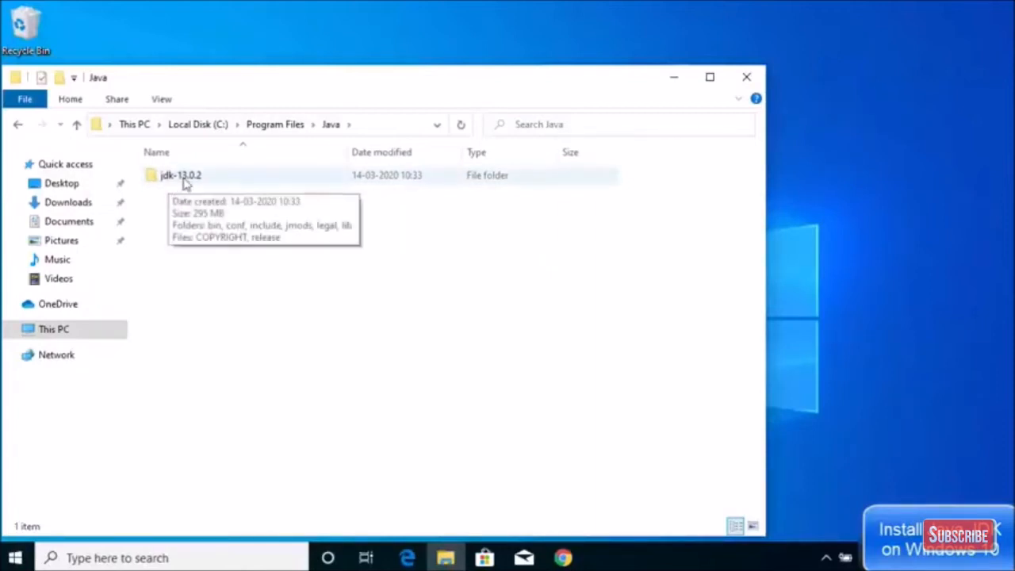
pyautogui.doubleClick(202, 181)
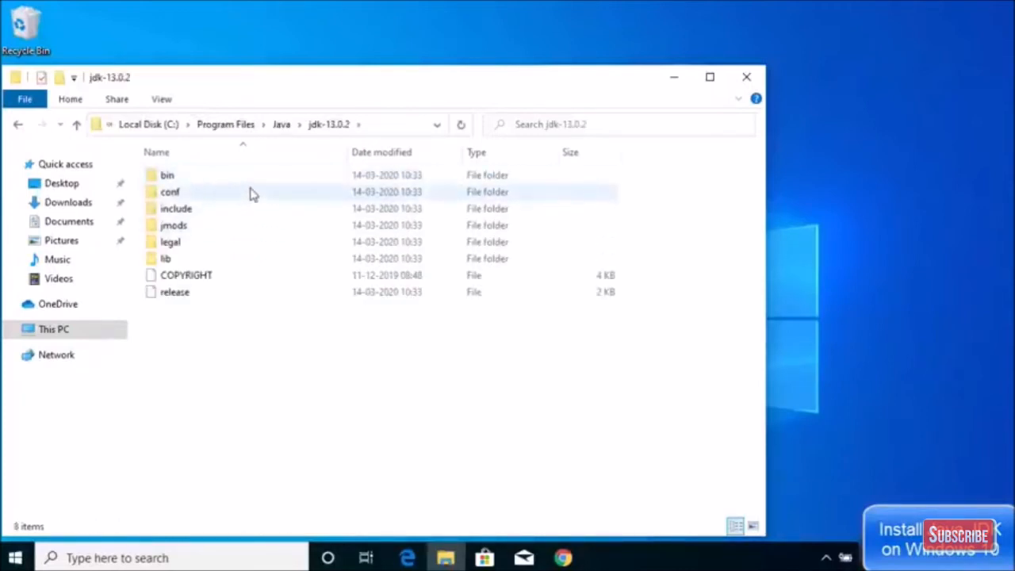
pyautogui.doubleClick(178, 180)
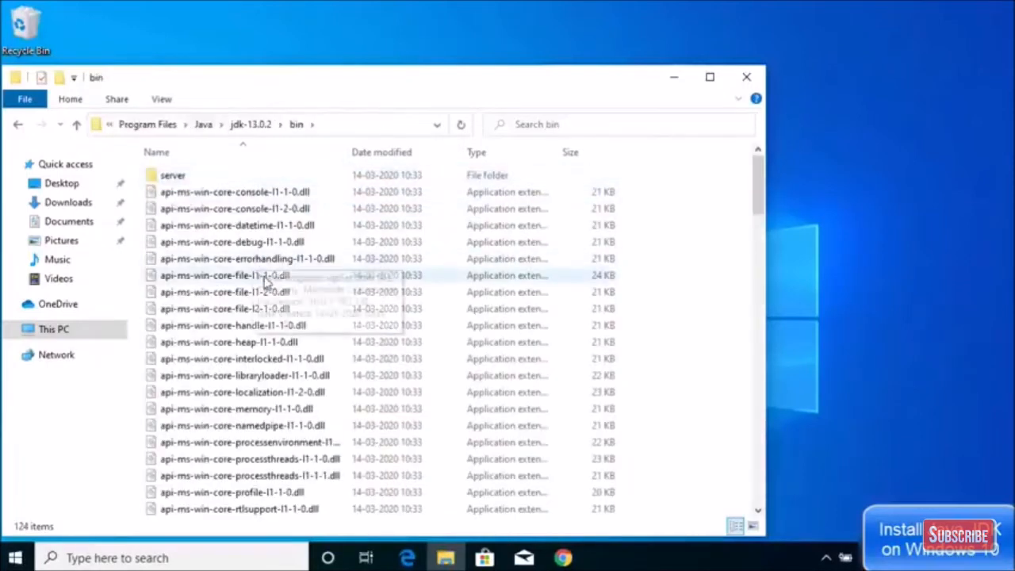
# Scroll through the bin folder's 124 items.
pyautogui.scroll(-5, 296, 263)
pyautogui.scroll(-20, 295, 262)
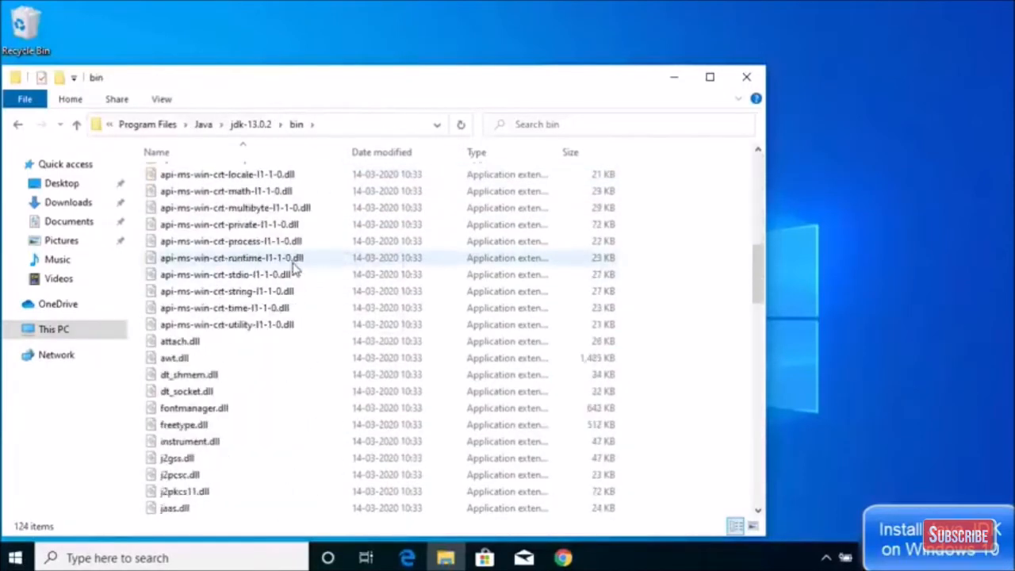
pyautogui.scroll(-5, 290, 275)
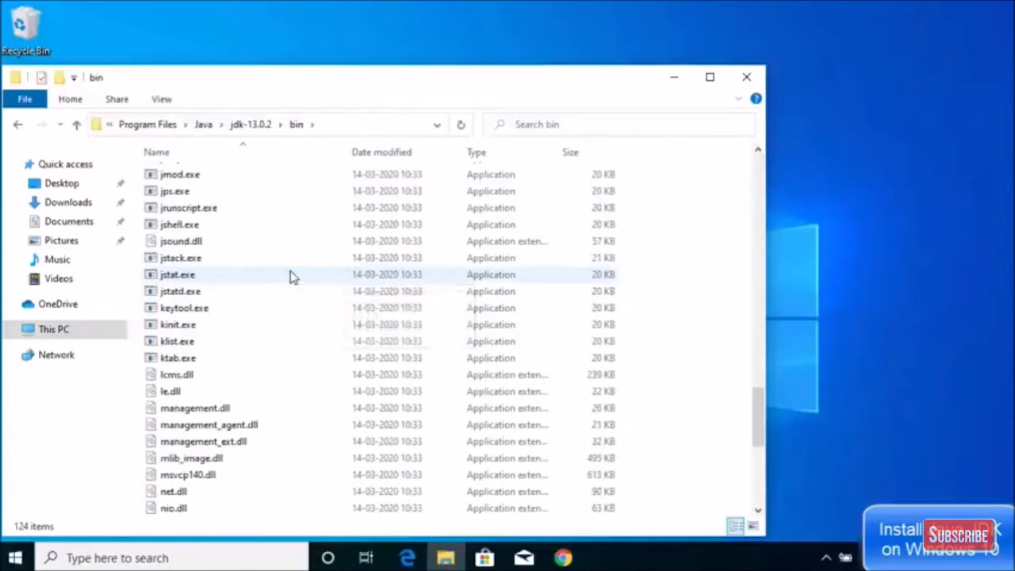
pyautogui.scroll(-1, 290, 275)
pyautogui.scroll(4, 290, 275)
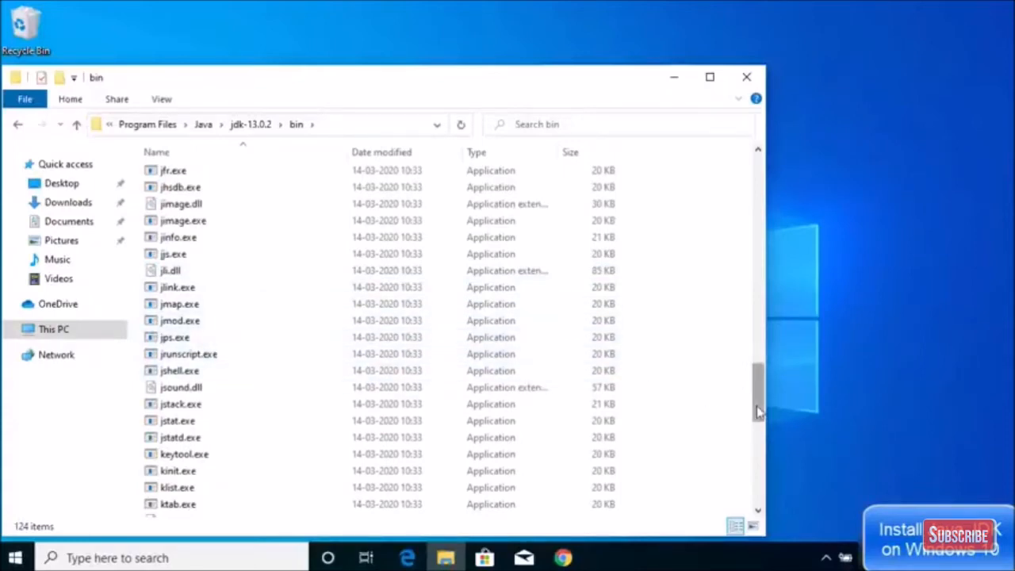
pyautogui.scroll(20, 595, 400)
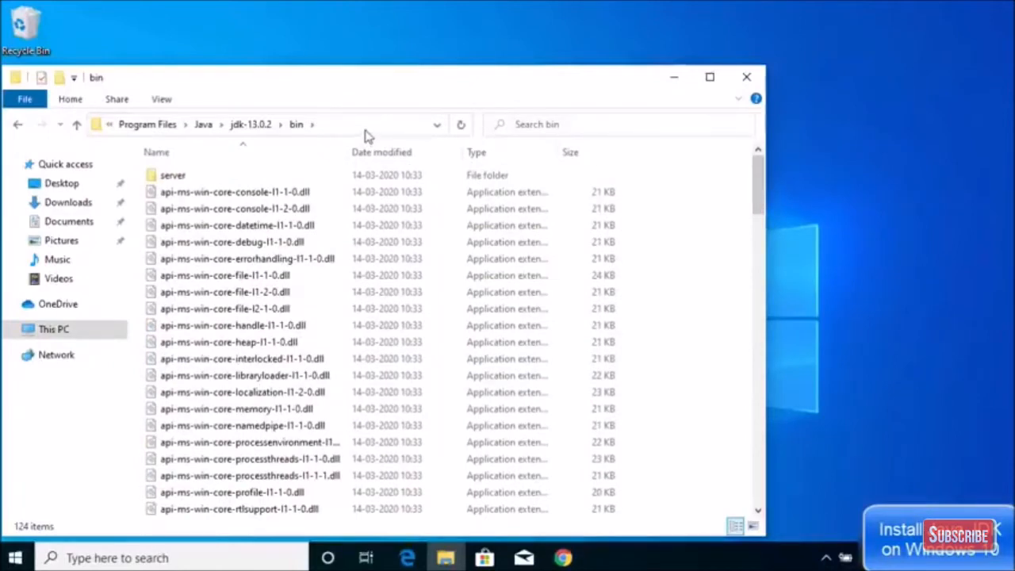
# Reposition Explorer and select the full path C:\Program Files\Java\jdk-13.0.2\bin in the address bar.
pyautogui.moveTo(380, 89); pyautogui.dragTo(462, 63)
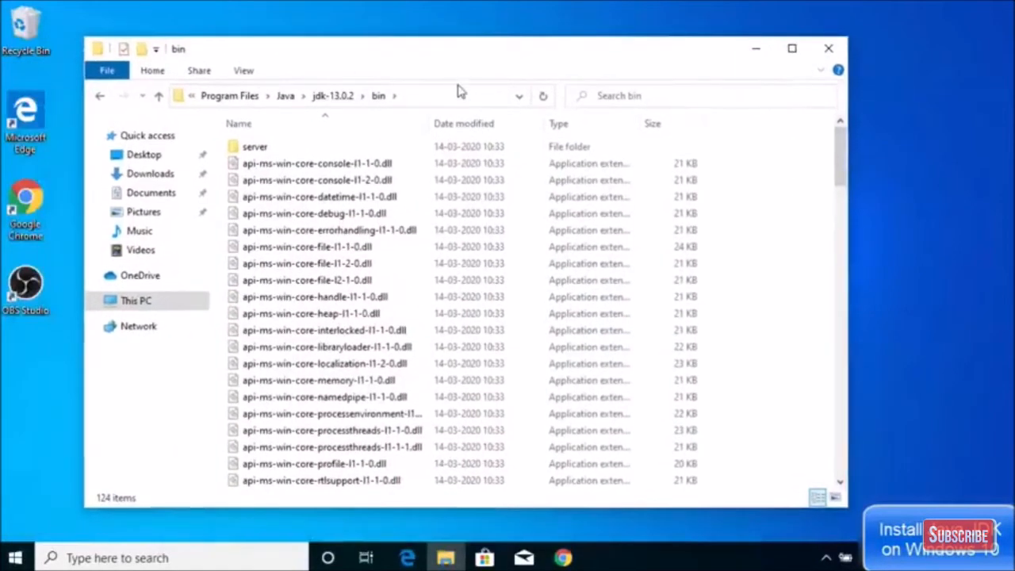
pyautogui.click(455, 97)
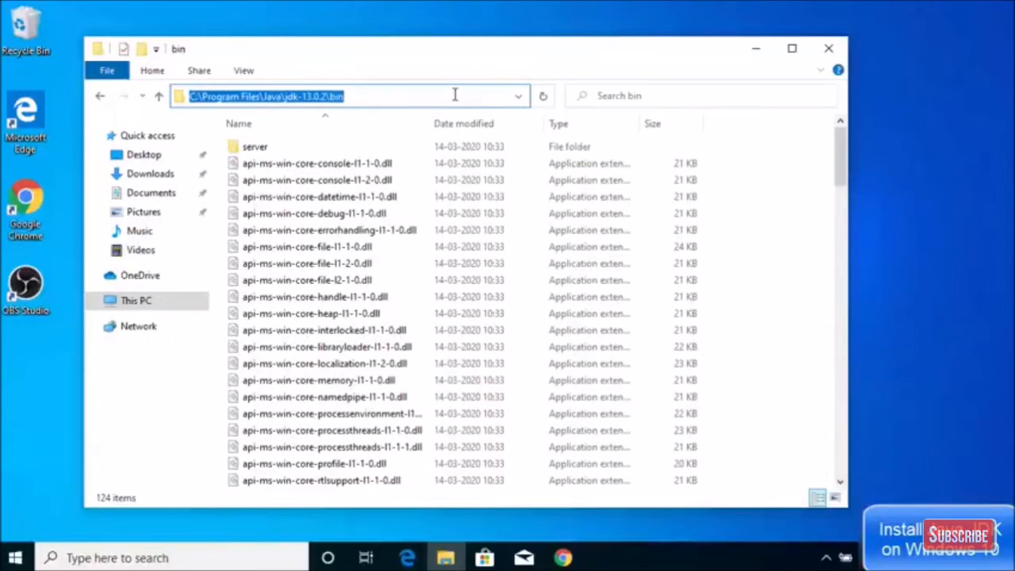
pyautogui.click(393, 95)
pyautogui.click(393, 95)
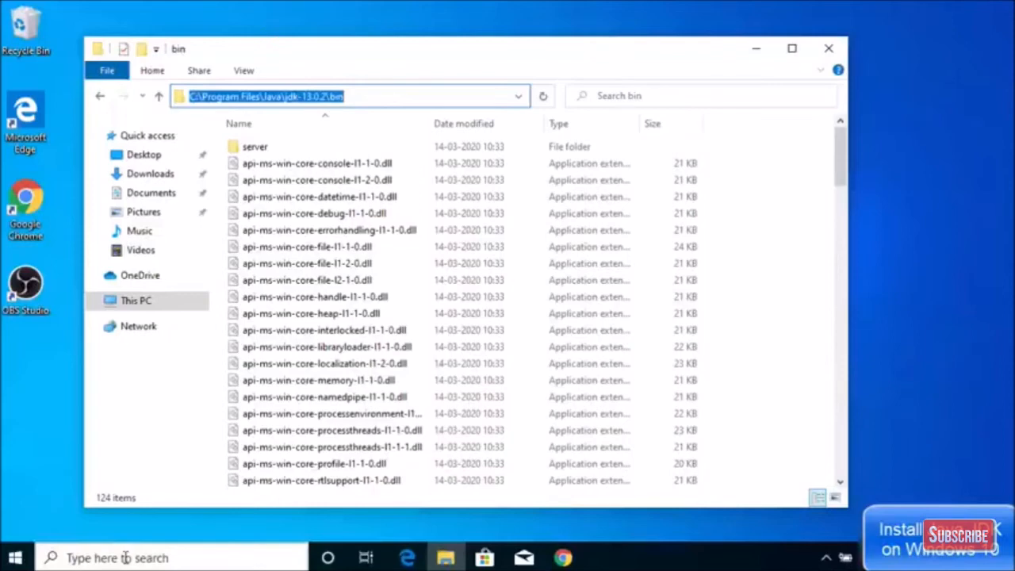
# Open Settings > System and search 'envi' to find 'Edit the system environment variables'.
pyautogui.click(16, 558)
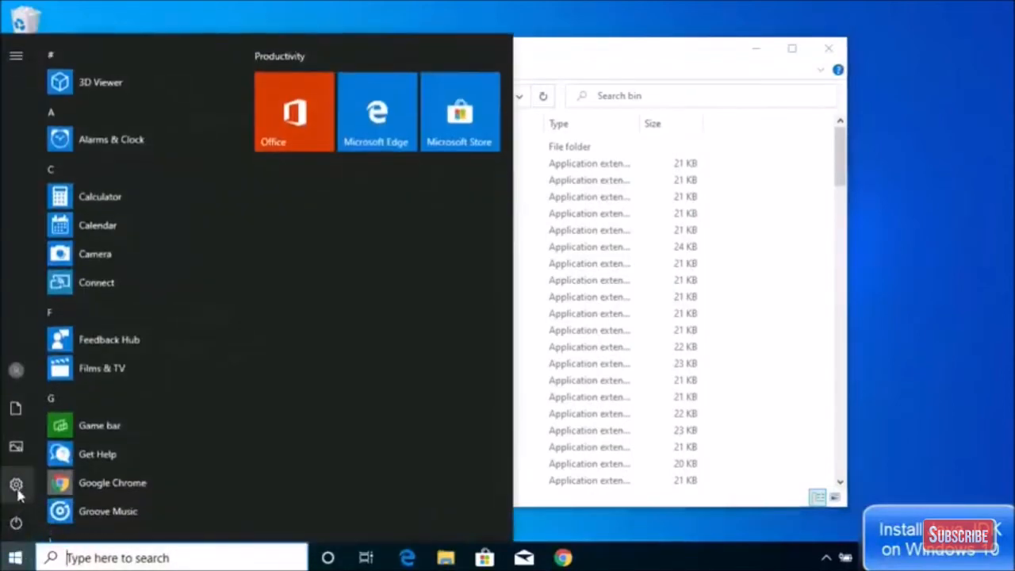
pyautogui.moveTo(17, 489)
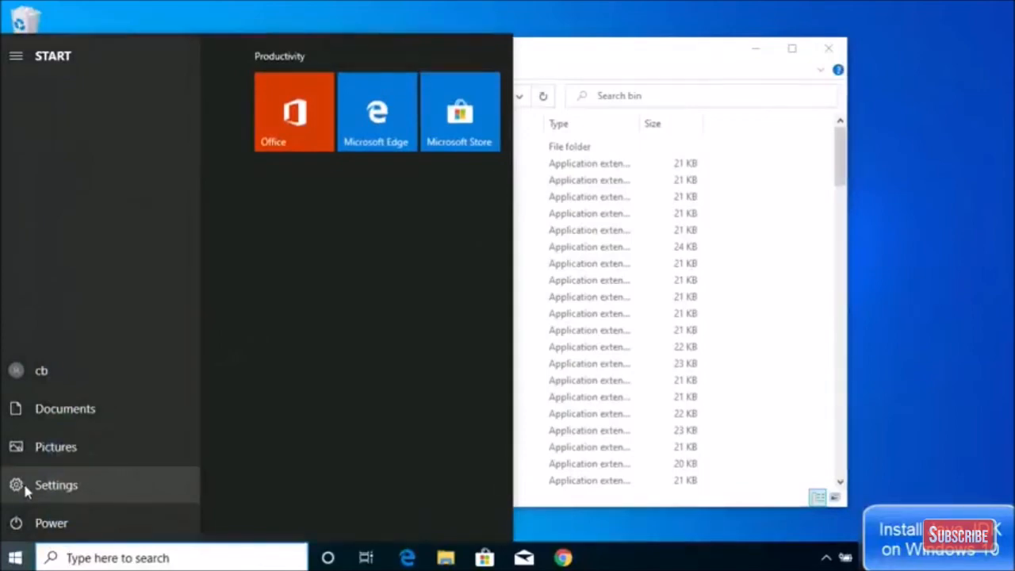
pyautogui.click(25, 487)
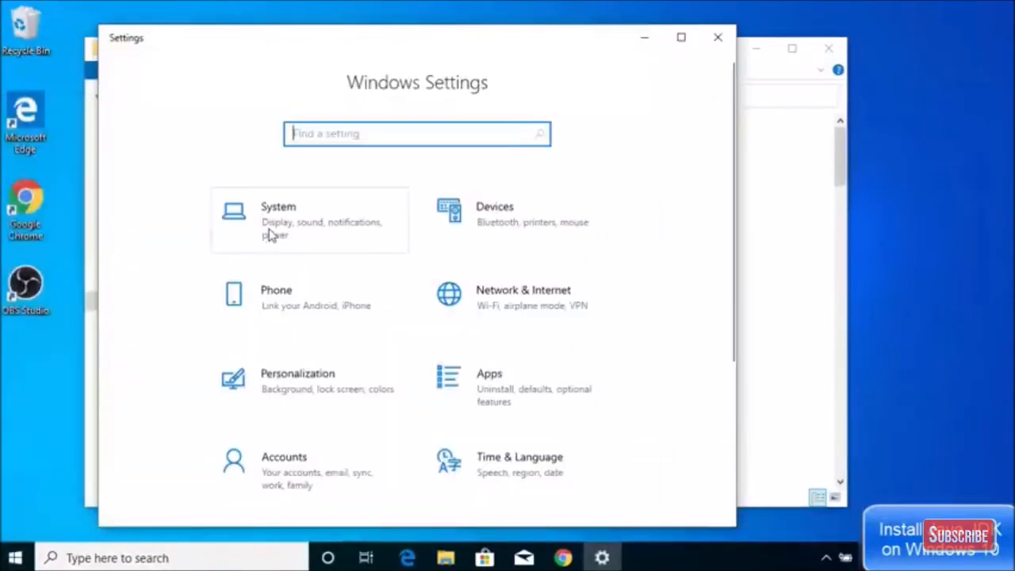
pyautogui.click(270, 232)
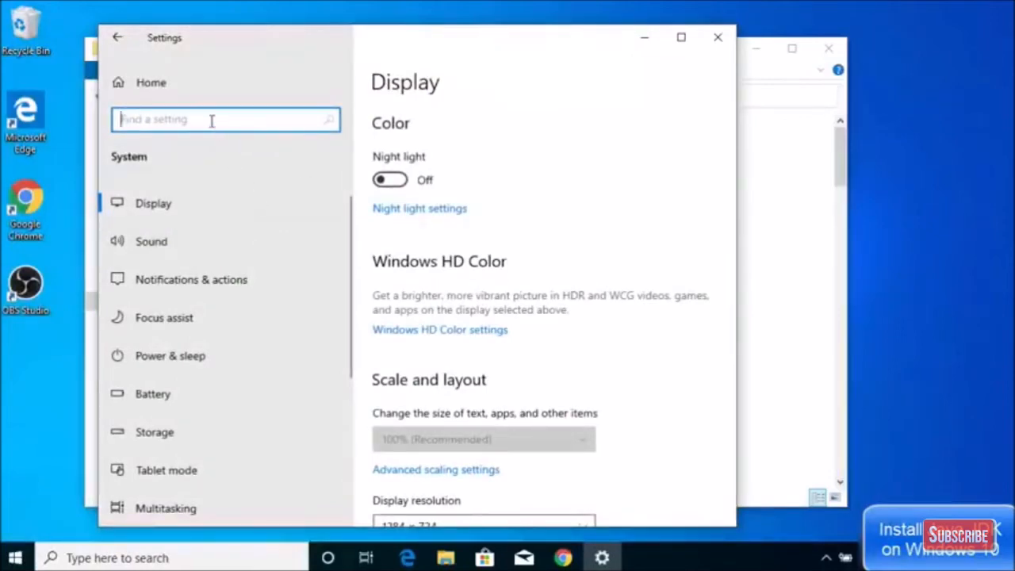
pyautogui.write('envi')
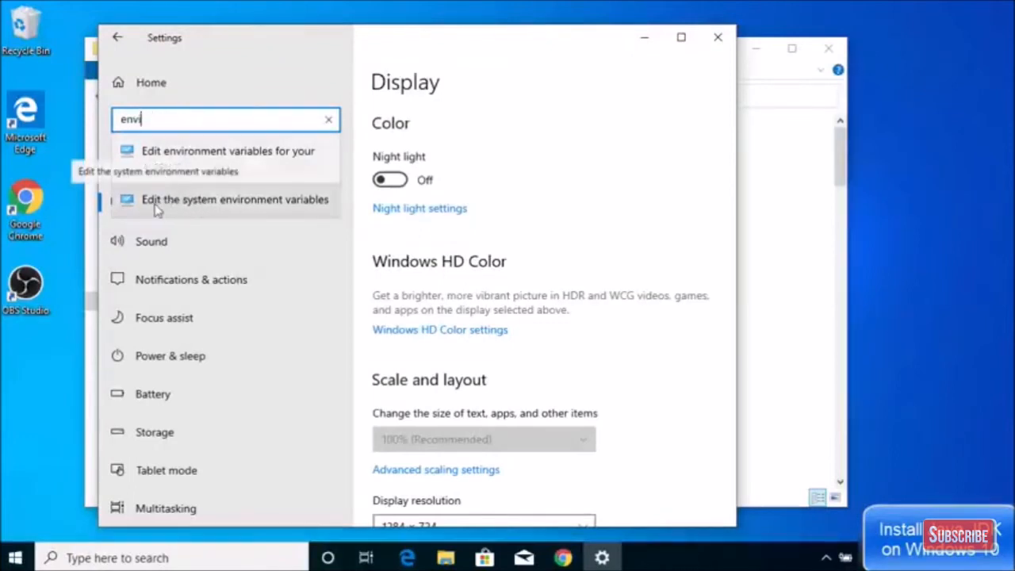
# Open Environment Variables from System Properties and select the system Path variable.
pyautogui.click(250, 200)
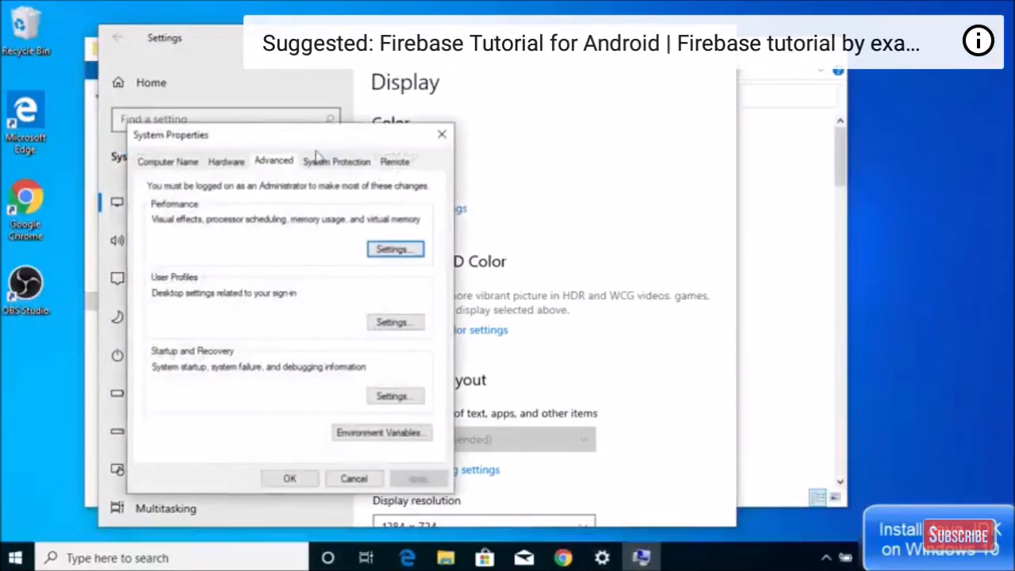
pyautogui.moveTo(324, 145); pyautogui.dragTo(471, 93)
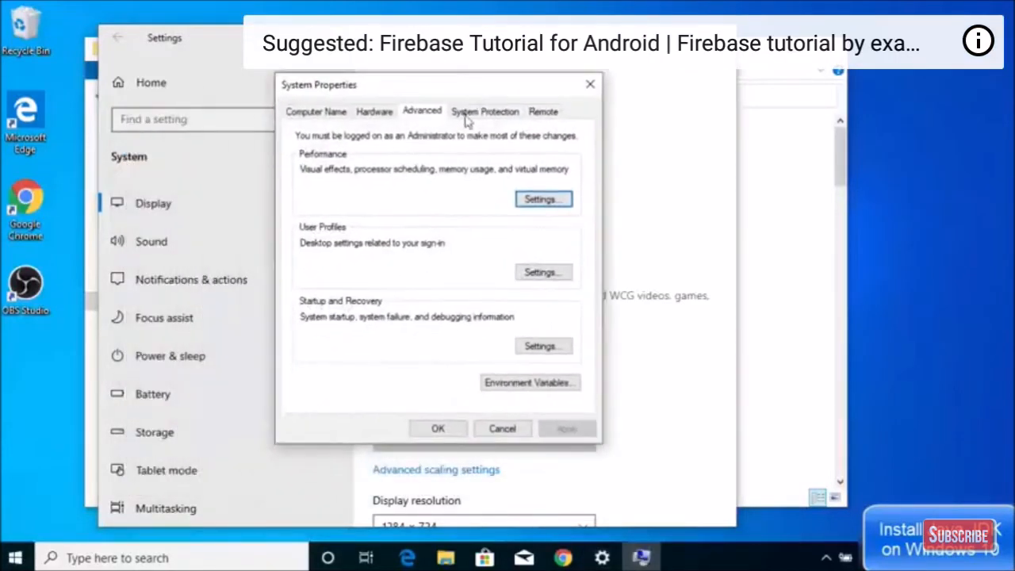
pyautogui.click(499, 386)
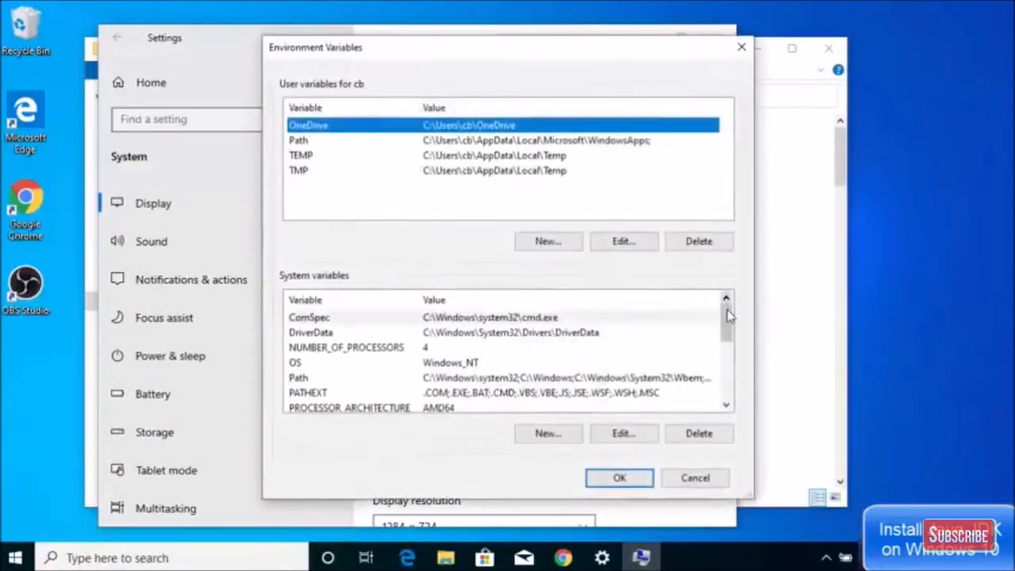
pyautogui.moveTo(726, 319); pyautogui.dragTo(723, 370)
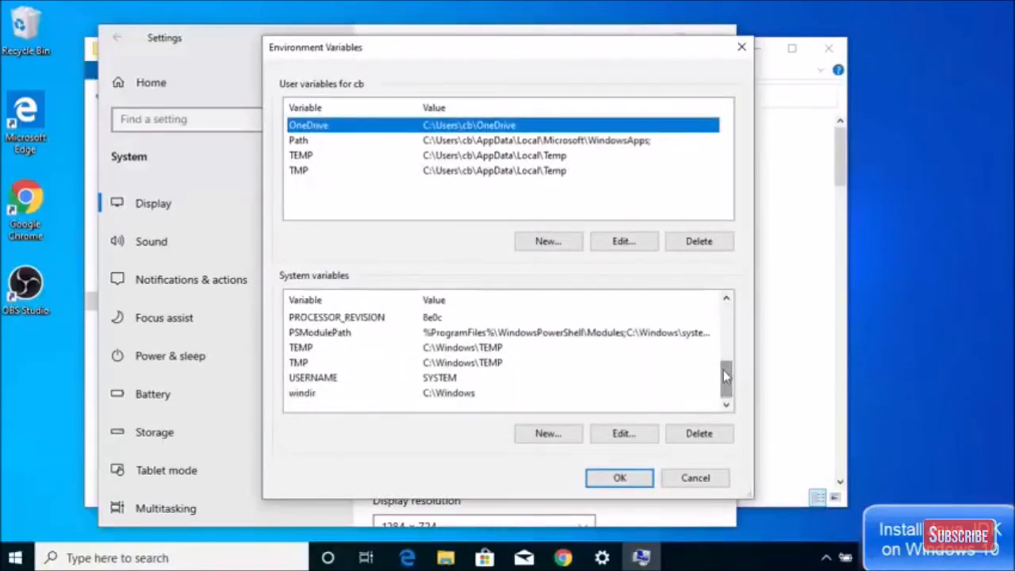
pyautogui.moveTo(723, 370); pyautogui.dragTo(724, 318)
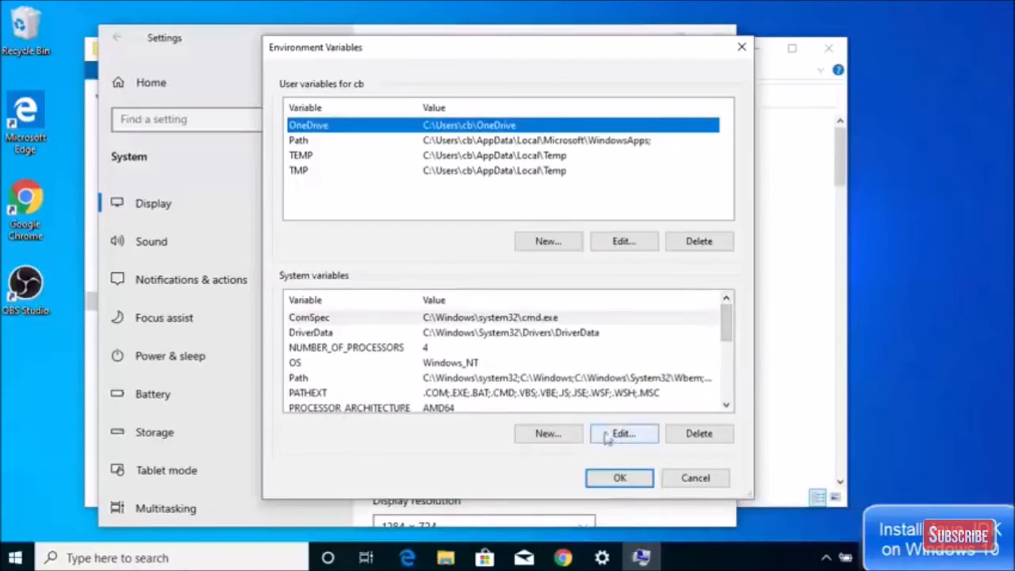
pyautogui.click(409, 380)
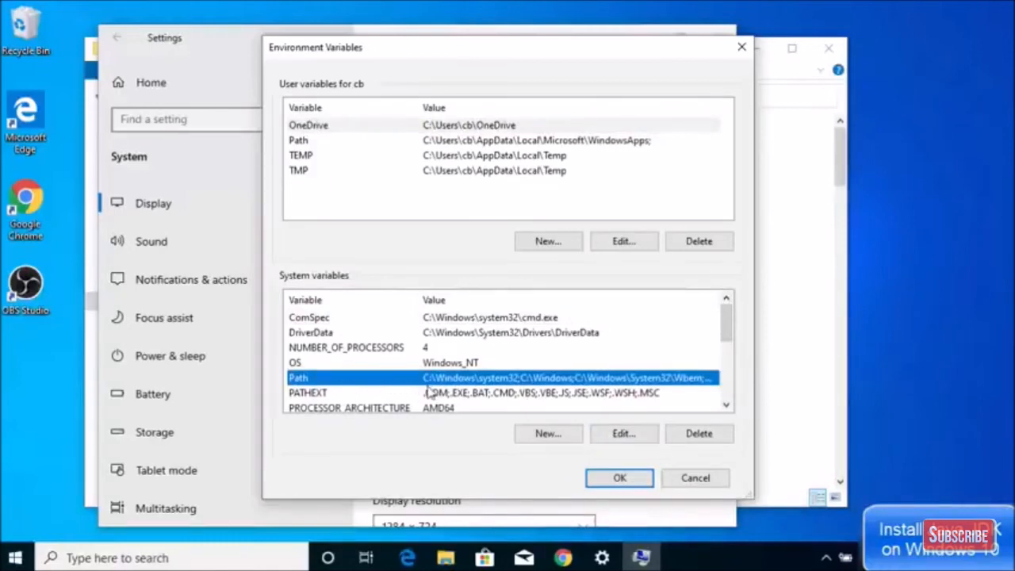
# Add C:\Program Files\Java\jdk-13.0.2\bin as a new system Path entry and save it.
pyautogui.click(621, 433)
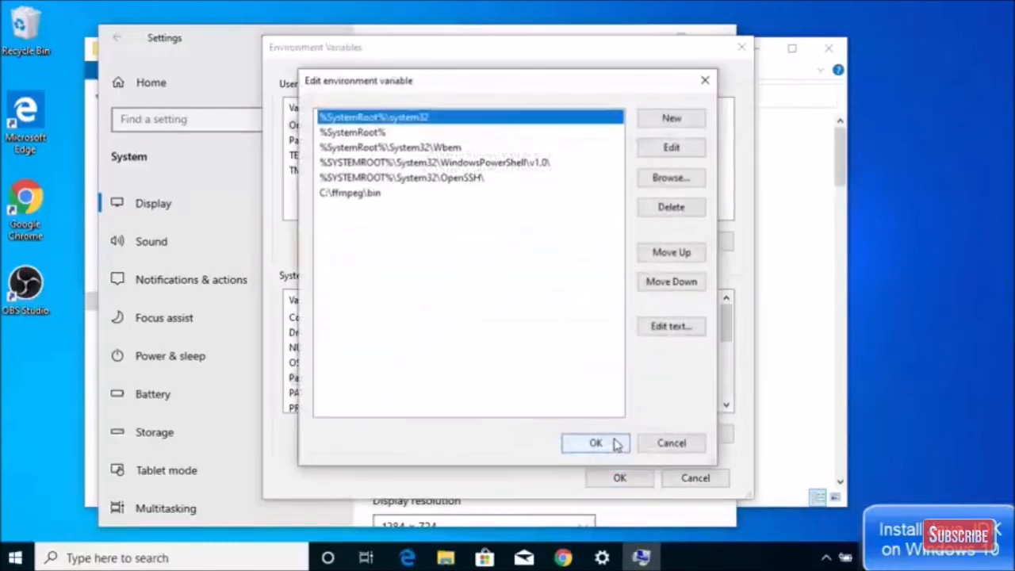
pyautogui.doubleClick(391, 212)
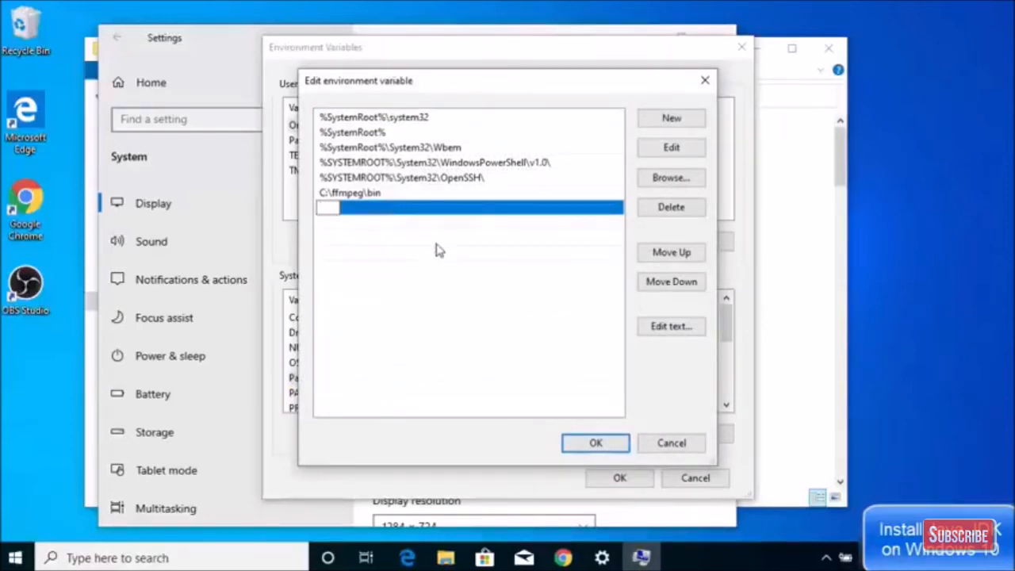
pyautogui.write('C:\\Program Files\\Java\\jdk-13.0.2\\bin')
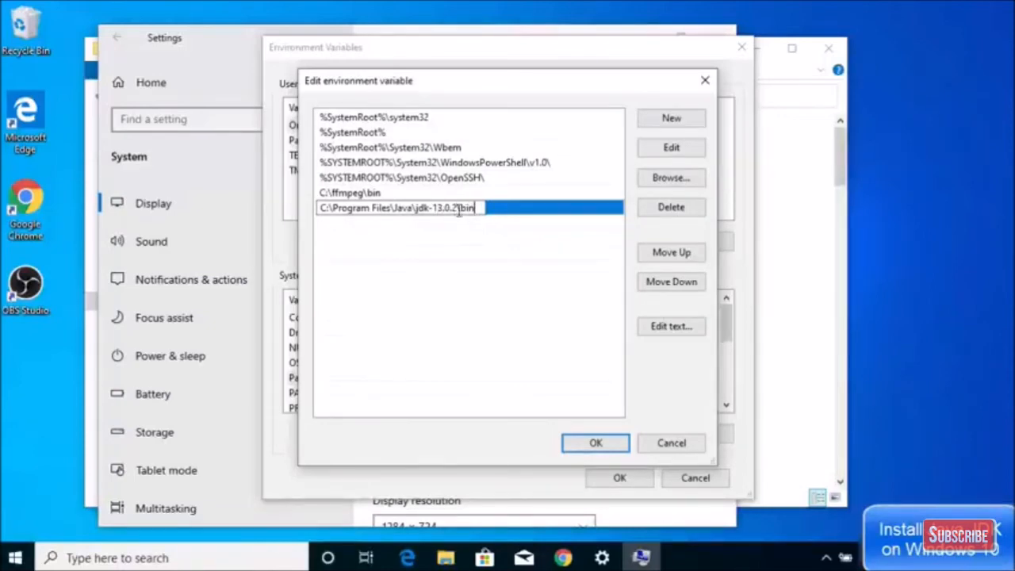
pyautogui.press('Return')
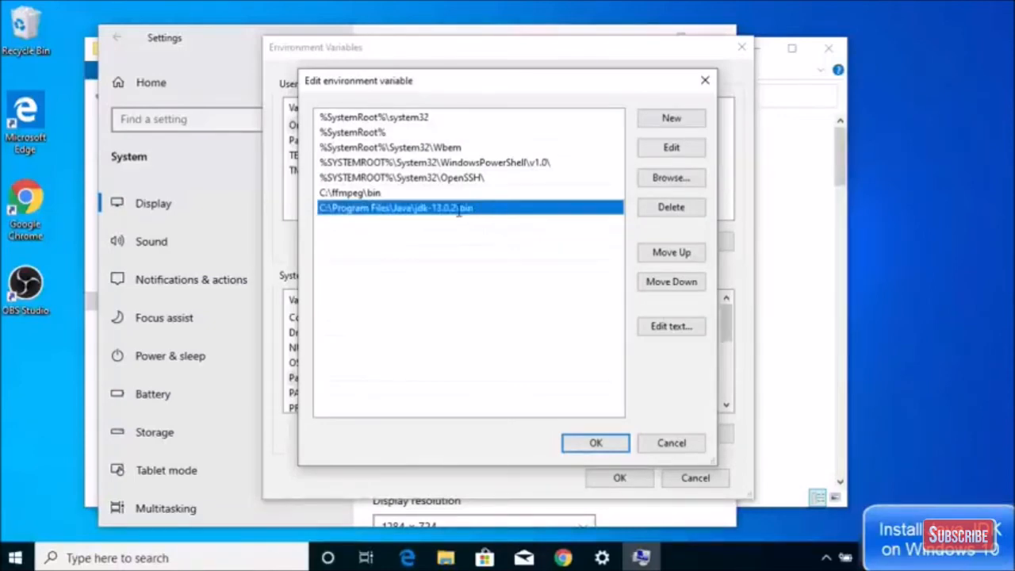
pyautogui.click(597, 443)
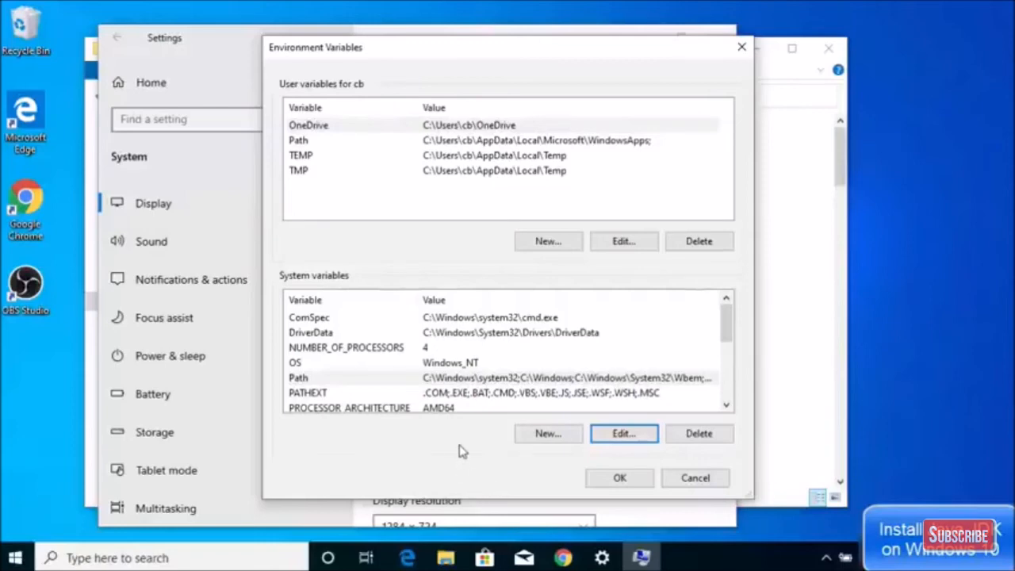
pyautogui.click(538, 436)
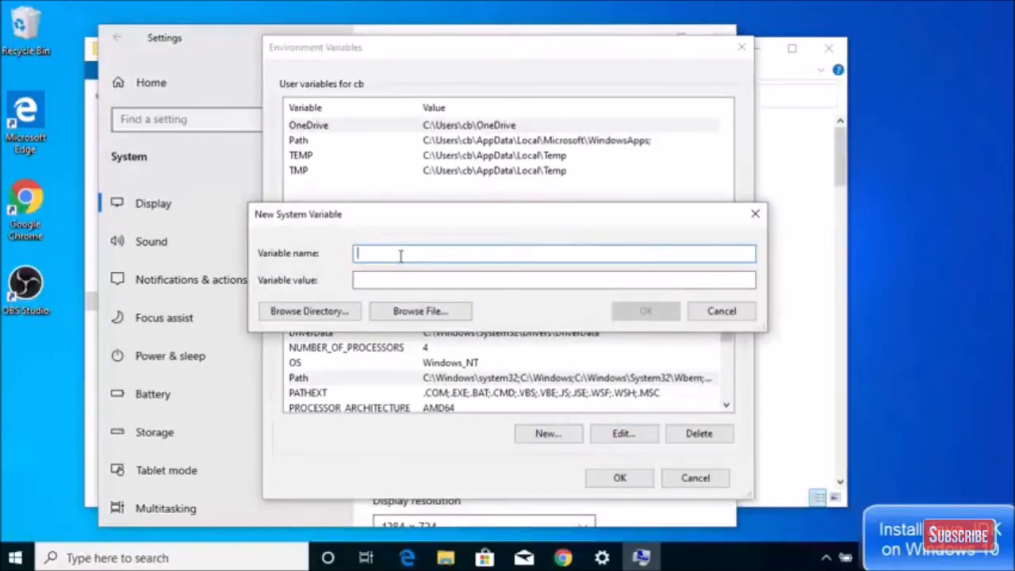
# Enter JAVA_HOME as the new variable's name and return to File Explorer on the JDK bin folder.
pyautogui.write('JAVA_HOME')
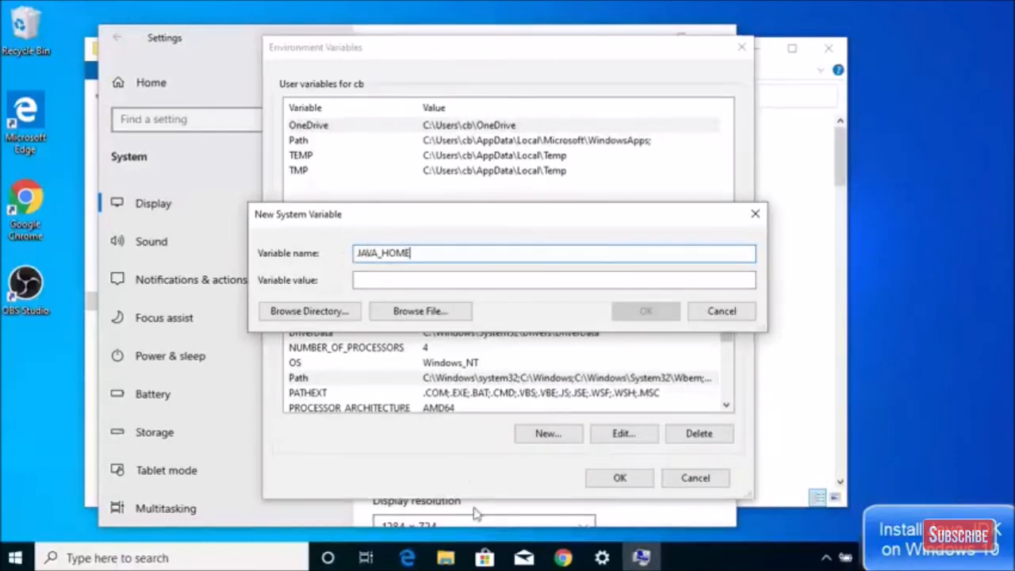
pyautogui.click(356, 280)
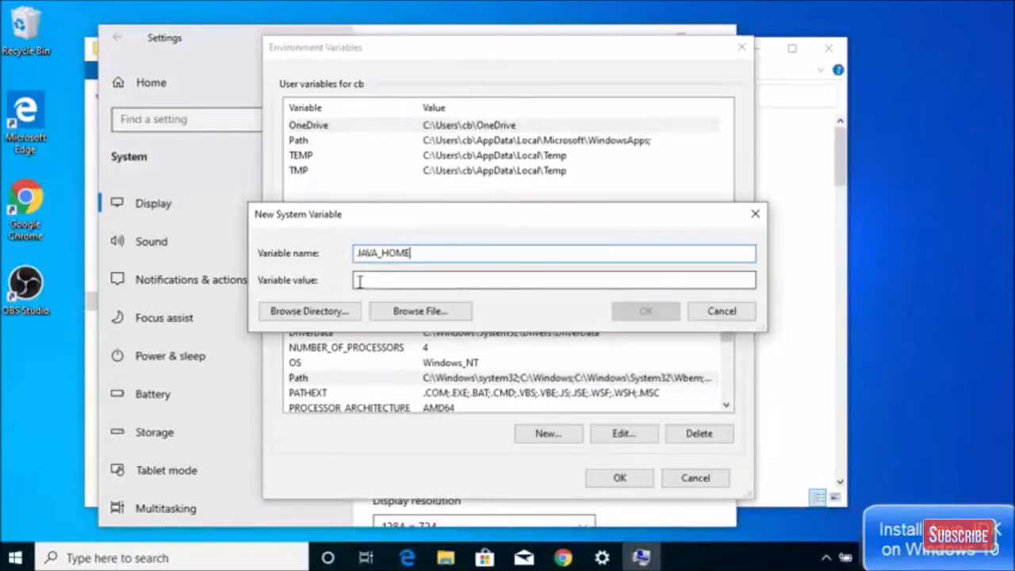
pyautogui.click(446, 557)
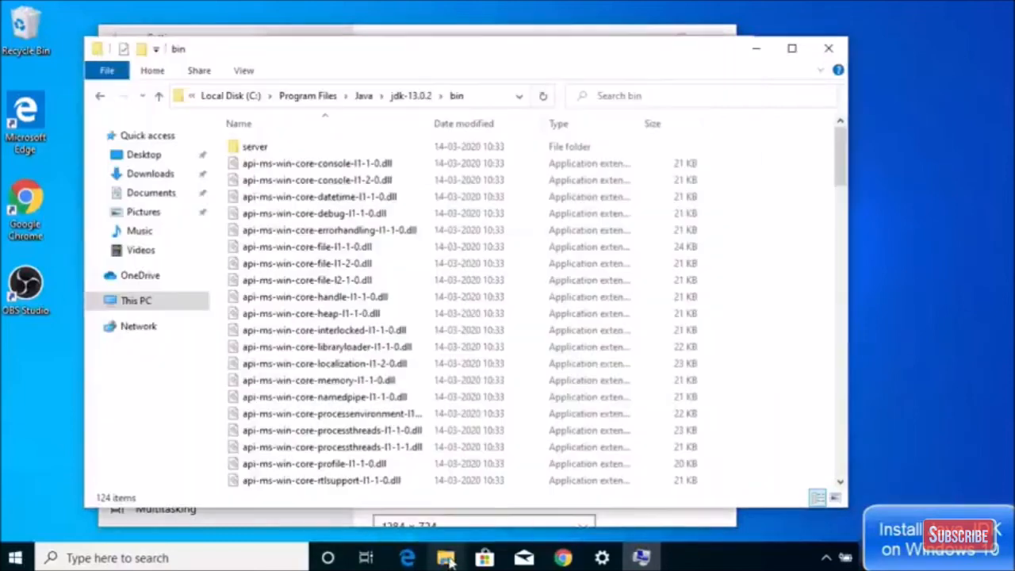
# Copy the jdk-13.0.2 folder path from Explorer's address bar and paste it as JAVA_HOME's value.
pyautogui.click(405, 96)
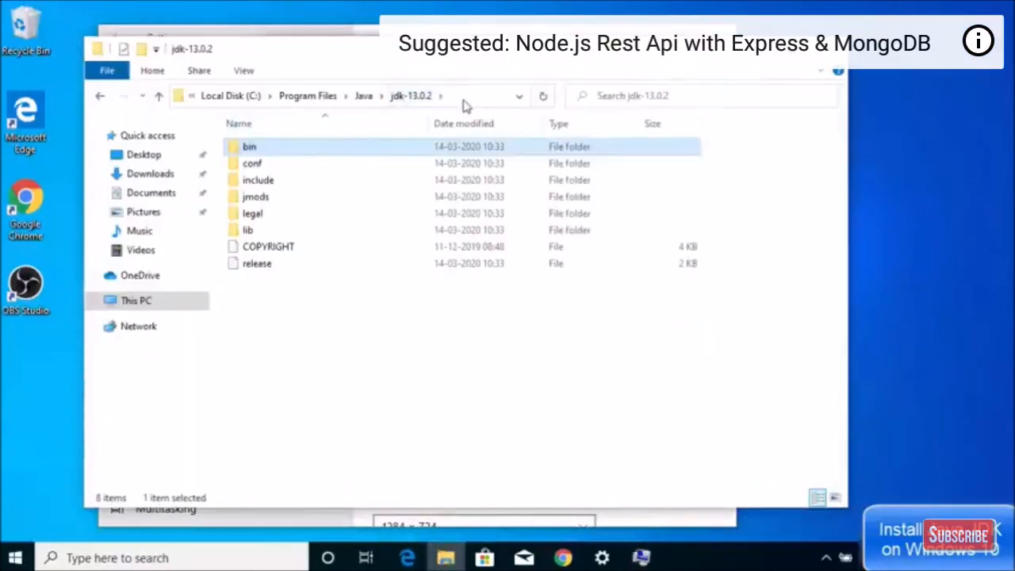
pyautogui.click(465, 101)
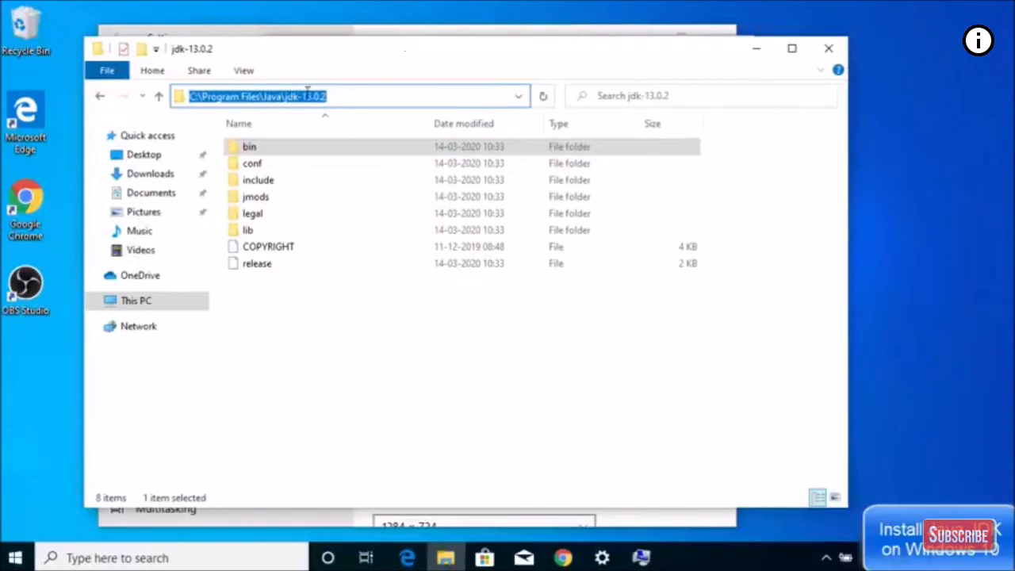
pyautogui.click(344, 95)
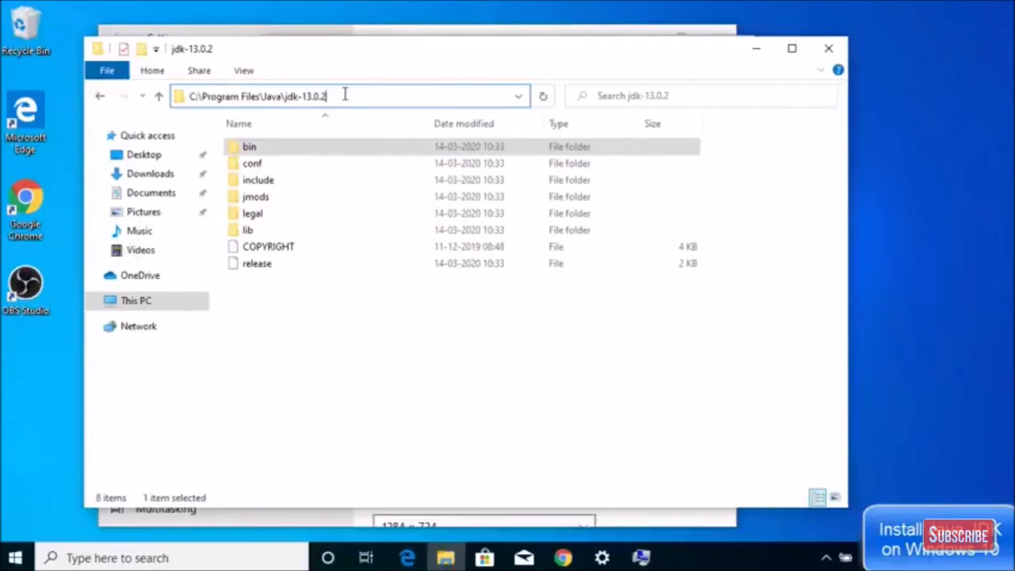
pyautogui.hotkey('ctrl', 'a')
pyautogui.hotkey('ctrl', 'c')
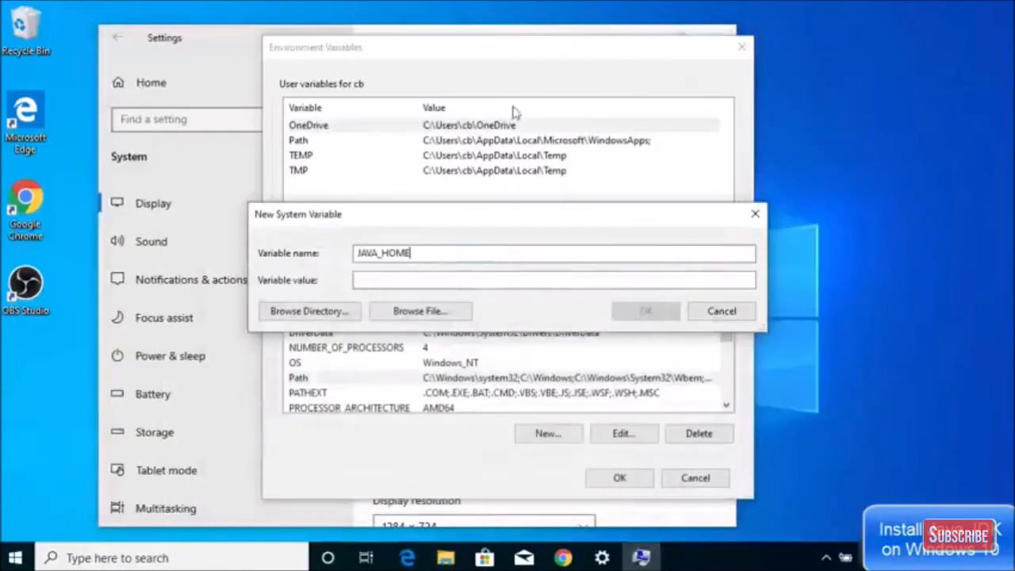
pyautogui.click(384, 279)
pyautogui.hotkey('ctrl', 'v')
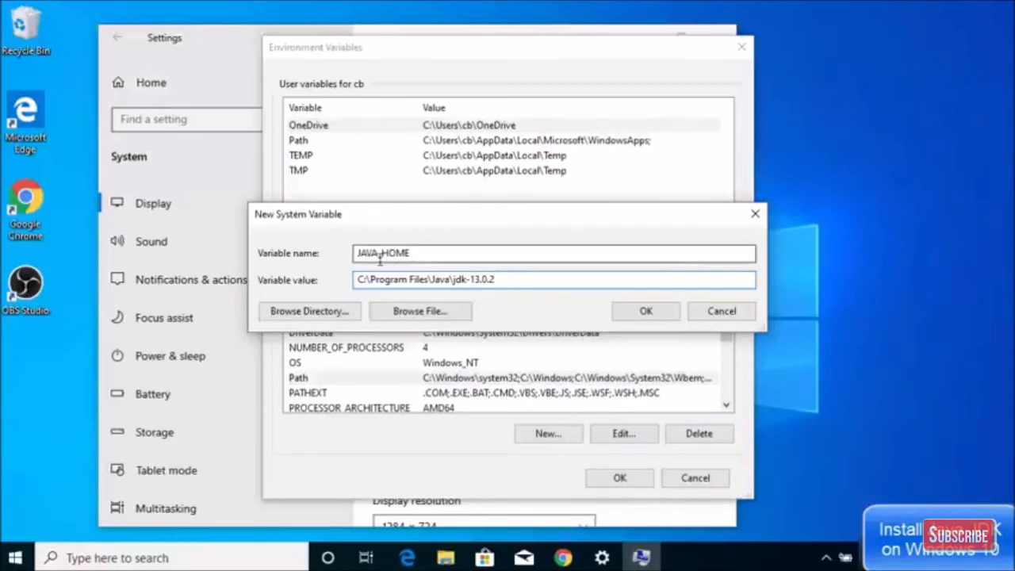
# Confirm JAVA_HOME through the New Variable, Environment Variables and System Properties dialogs, then close Settings.
pyautogui.click(644, 314)
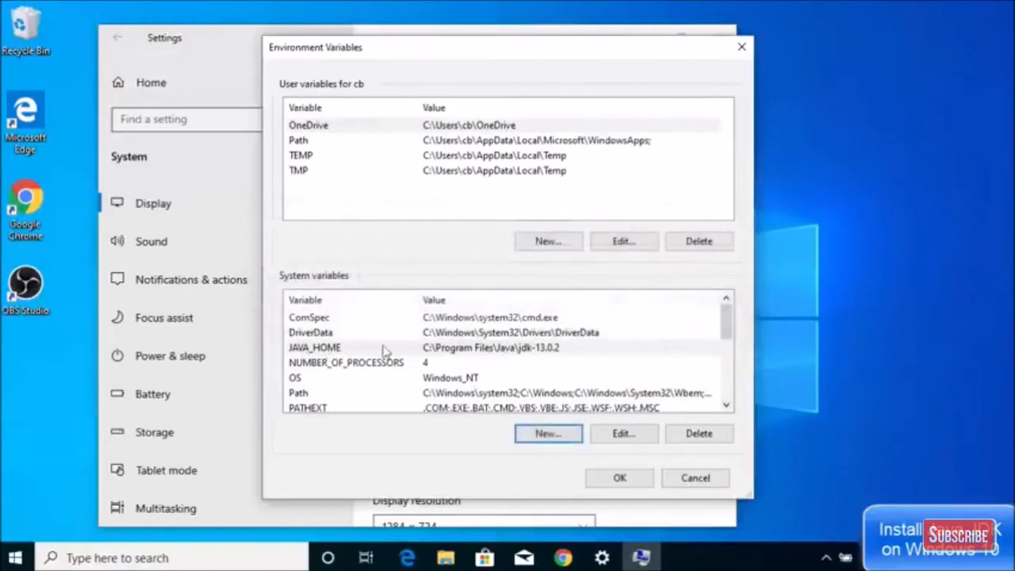
pyautogui.click(619, 479)
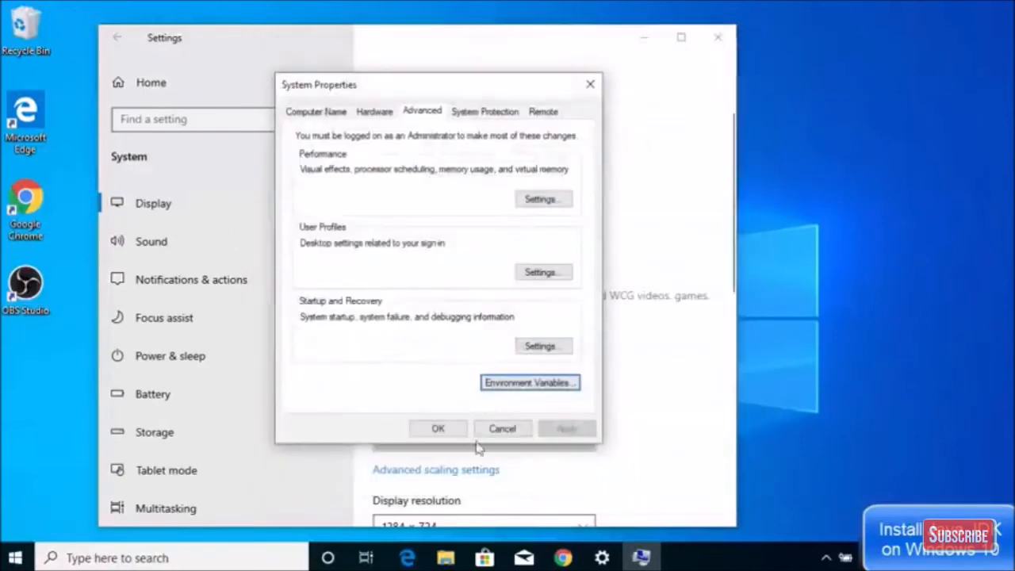
pyautogui.click(437, 426)
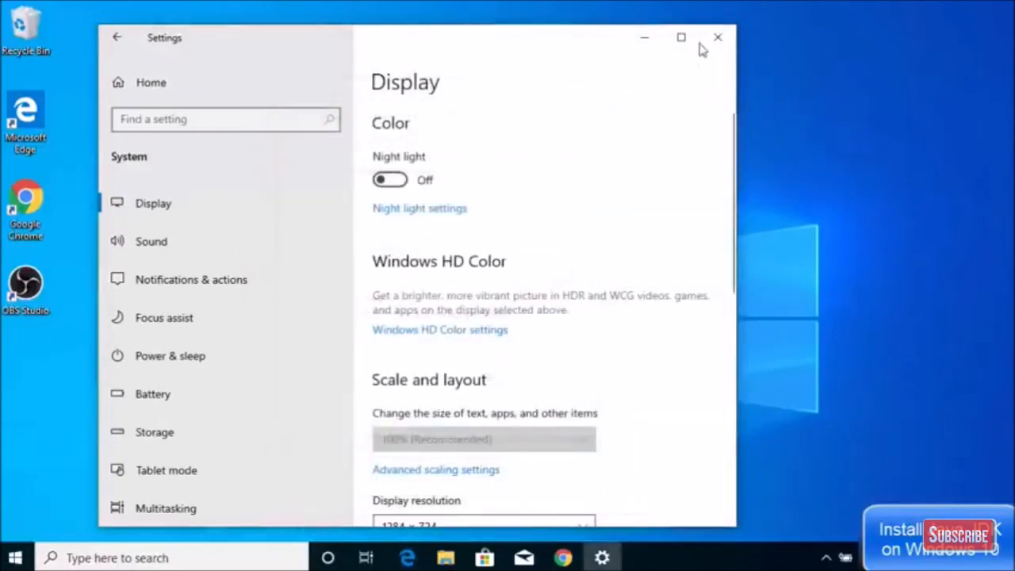
pyautogui.click(708, 41)
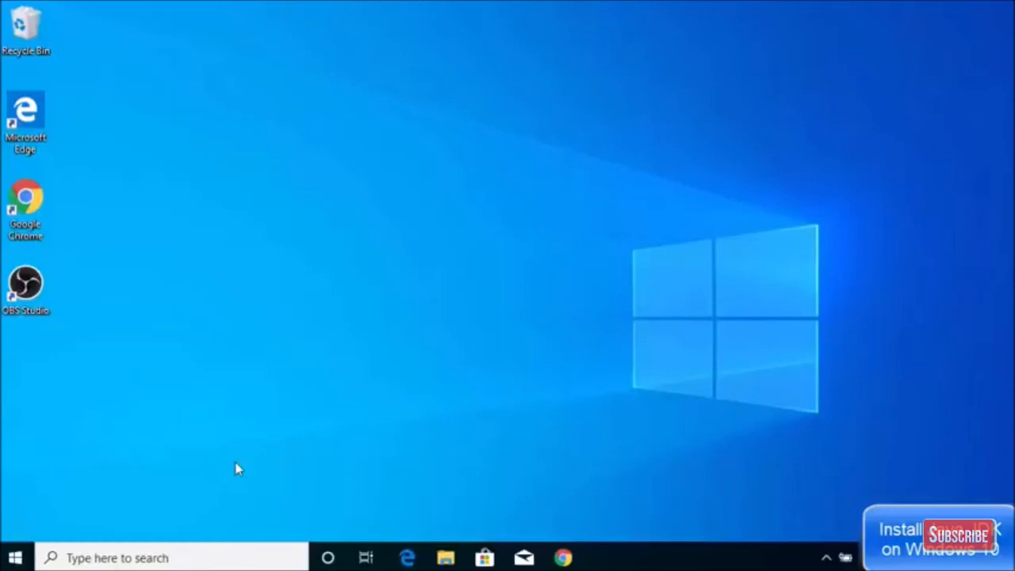
# Search 'co' from the taskbar and launch Command Prompt.
pyautogui.click(131, 557)
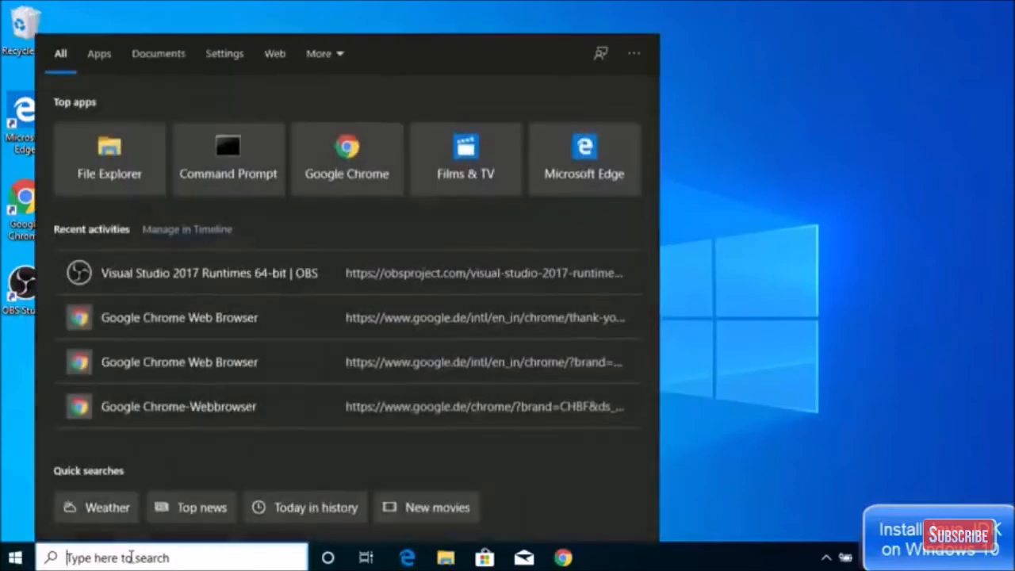
pyautogui.write('co')
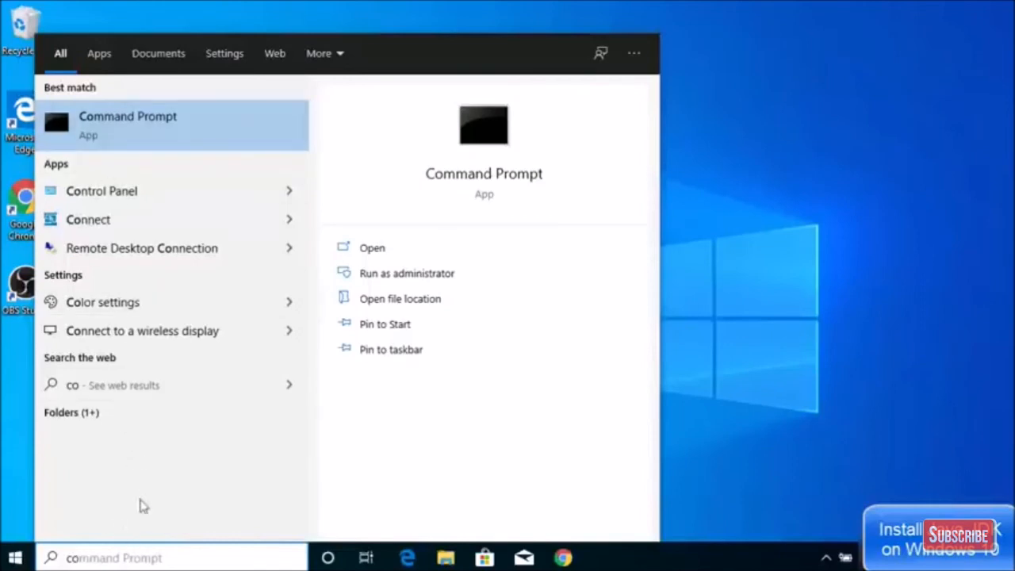
pyautogui.click(148, 136)
pyautogui.click(392, 224)
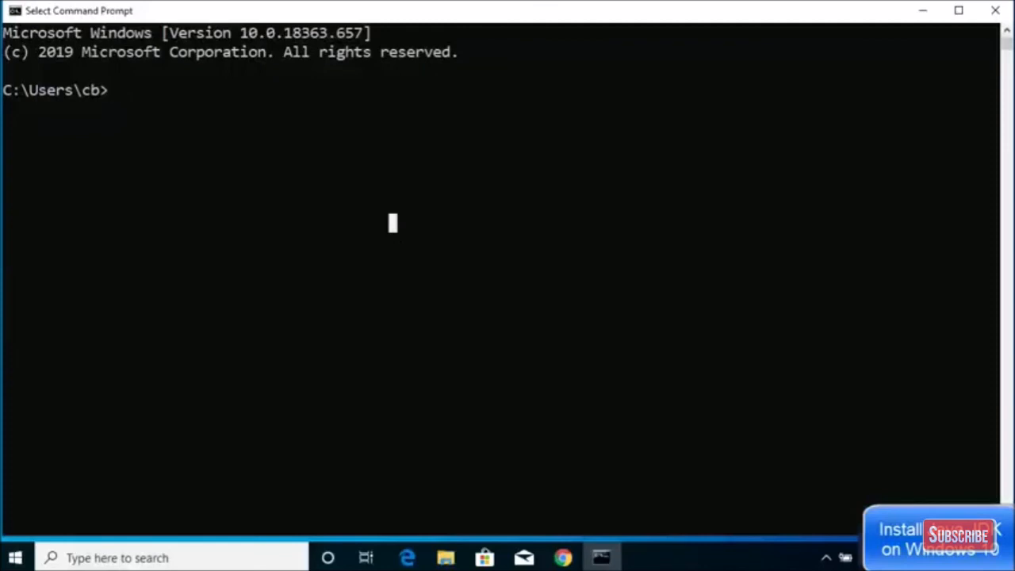
# Run java -version in the console.
pyautogui.click(437, 166)
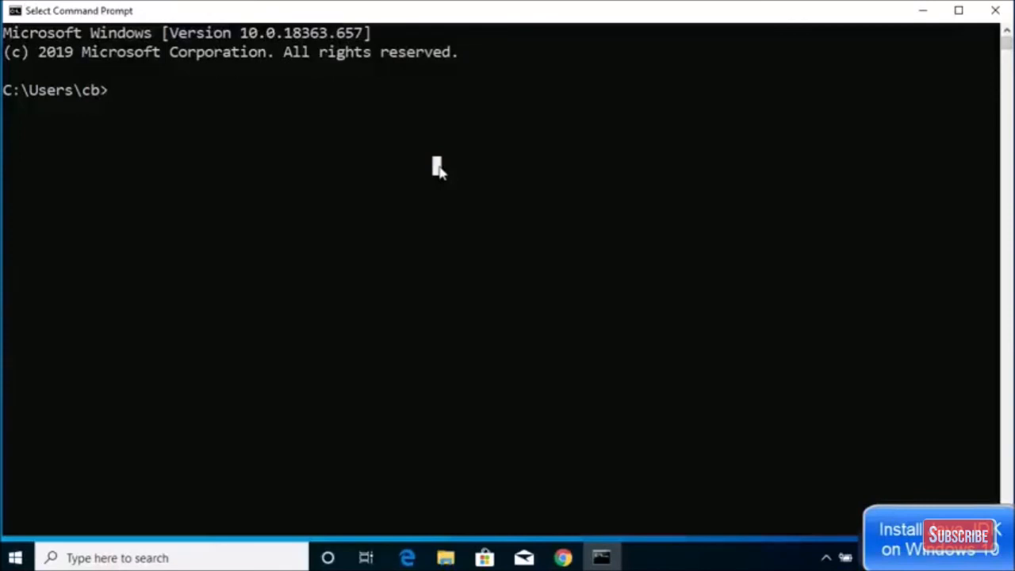
pyautogui.write('java')
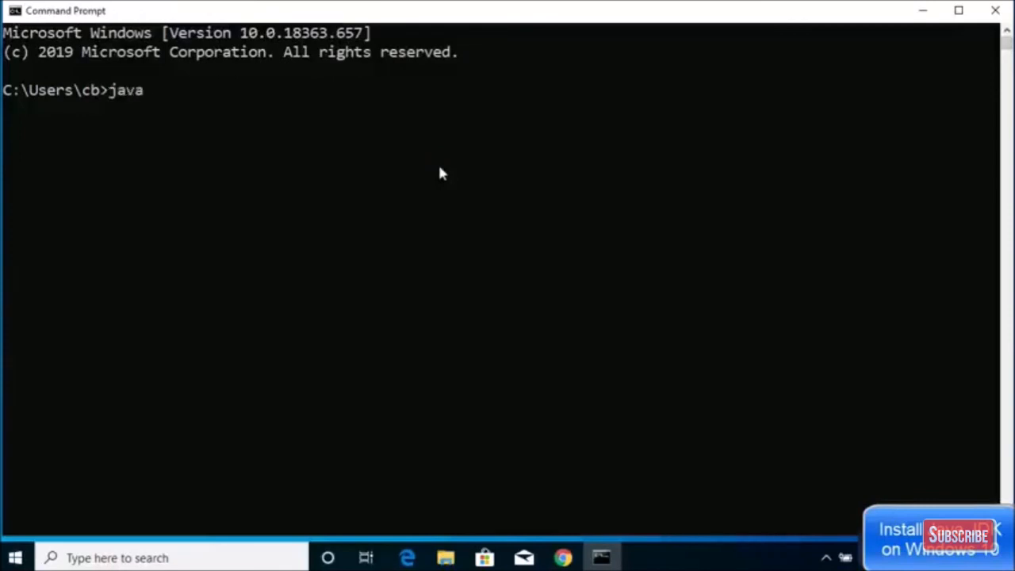
pyautogui.write(' -version')
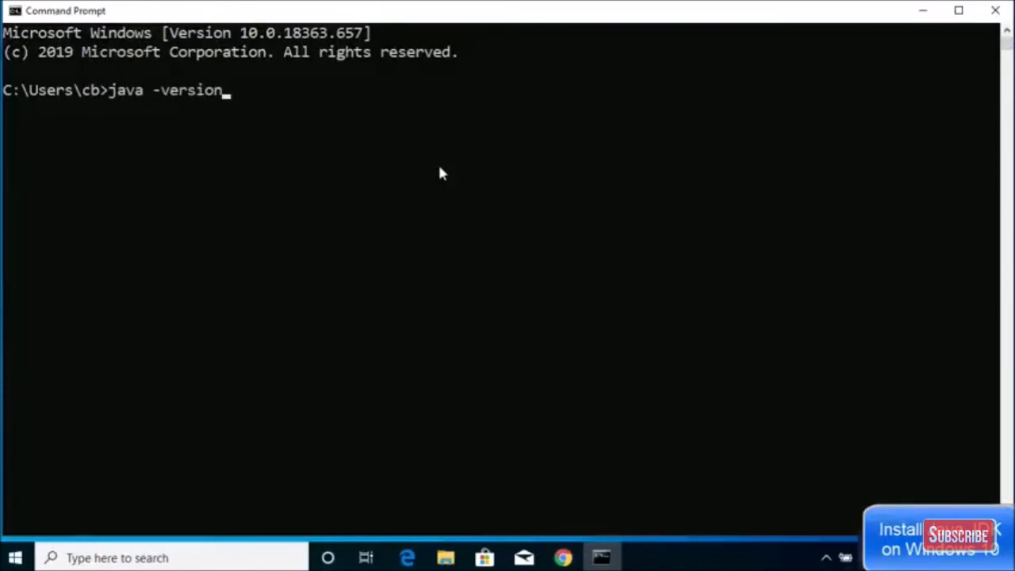
pyautogui.press('Return')
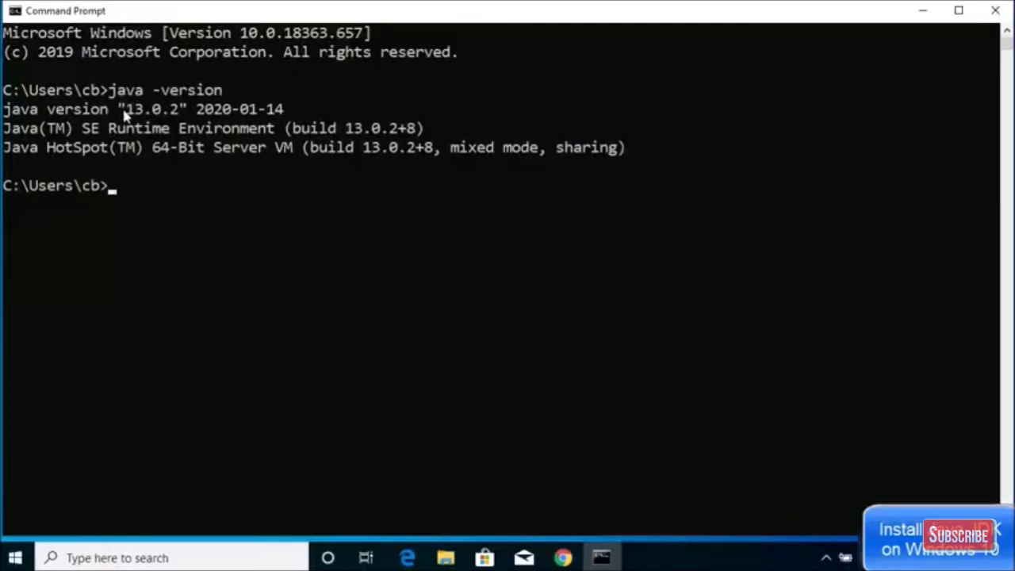
# Highlight the reported version 13.0.2 and the Runtime Environment build line, then clear the selection.
pyautogui.moveTo(119, 111); pyautogui.dragTo(181, 117)
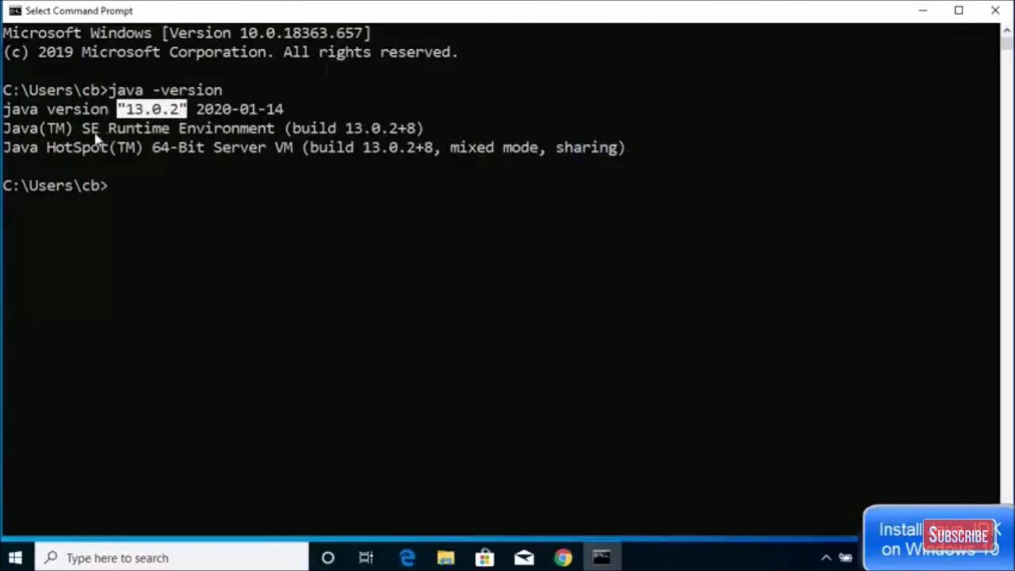
pyautogui.click(6, 129)
pyautogui.moveTo(5, 131); pyautogui.dragTo(279, 135)
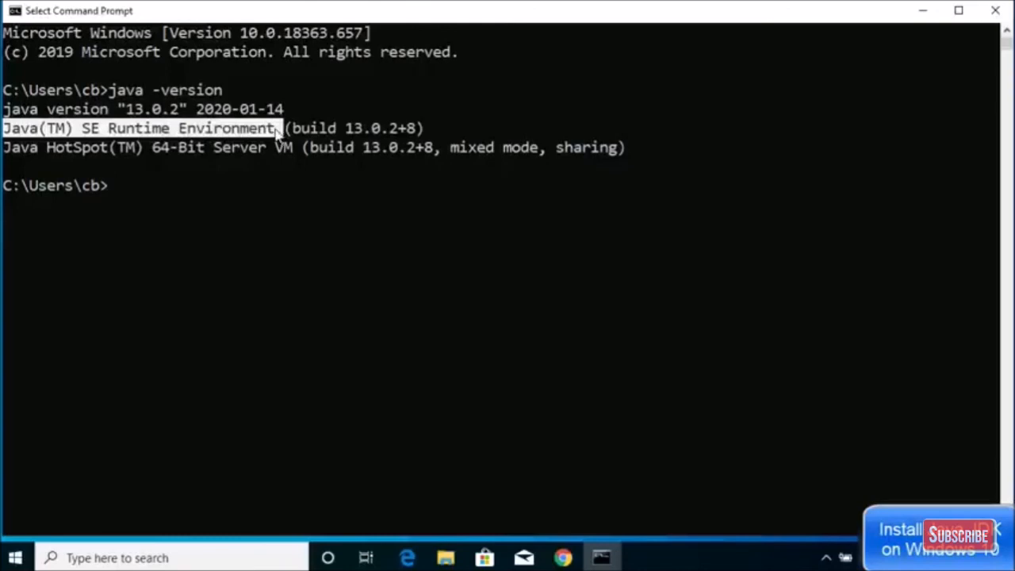
pyautogui.moveTo(347, 132); pyautogui.dragTo(394, 132)
pyautogui.click(367, 168)
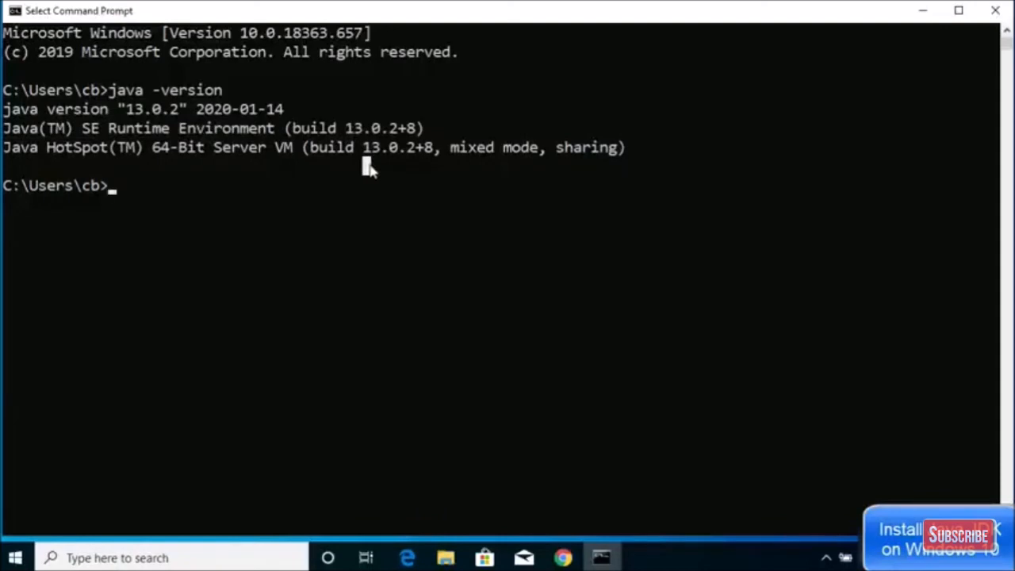
pyautogui.press('Escape')
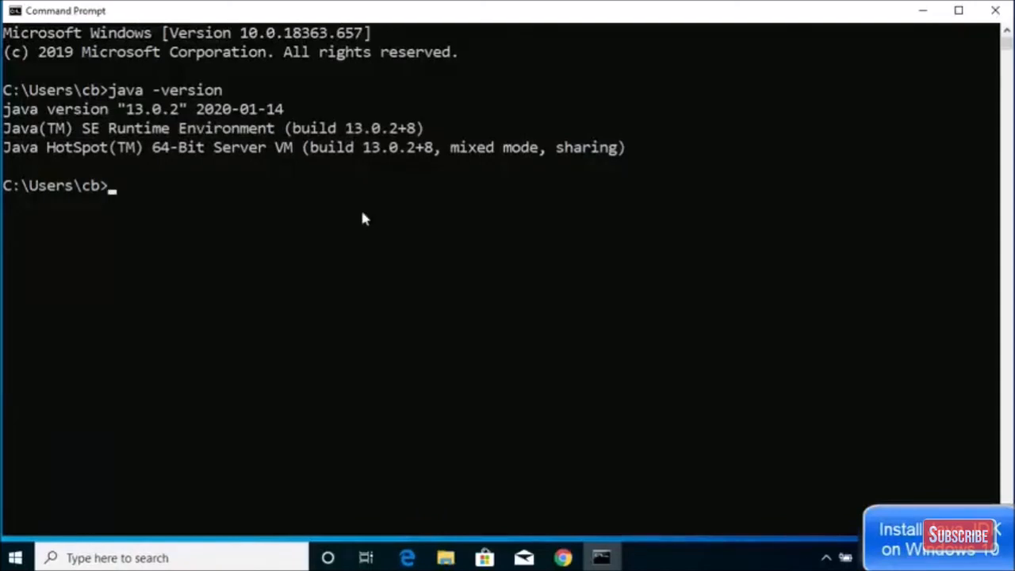
# Run the misspelled javac -vesrion and highlight the resulting invalid-flag error.
pyautogui.write('javac -vesrion')
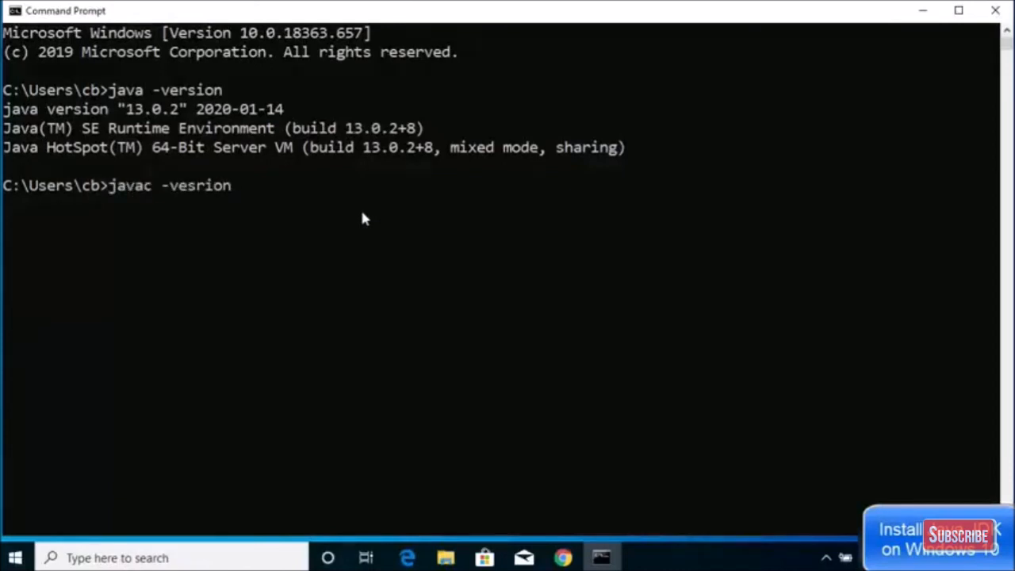
pyautogui.press('Return')
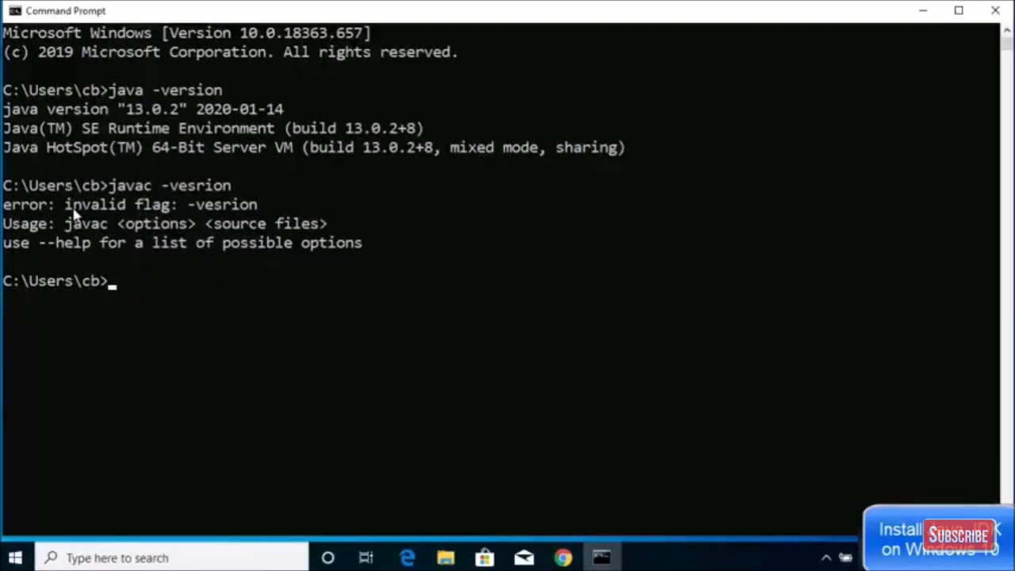
pyautogui.moveTo(65, 203); pyautogui.dragTo(173, 206)
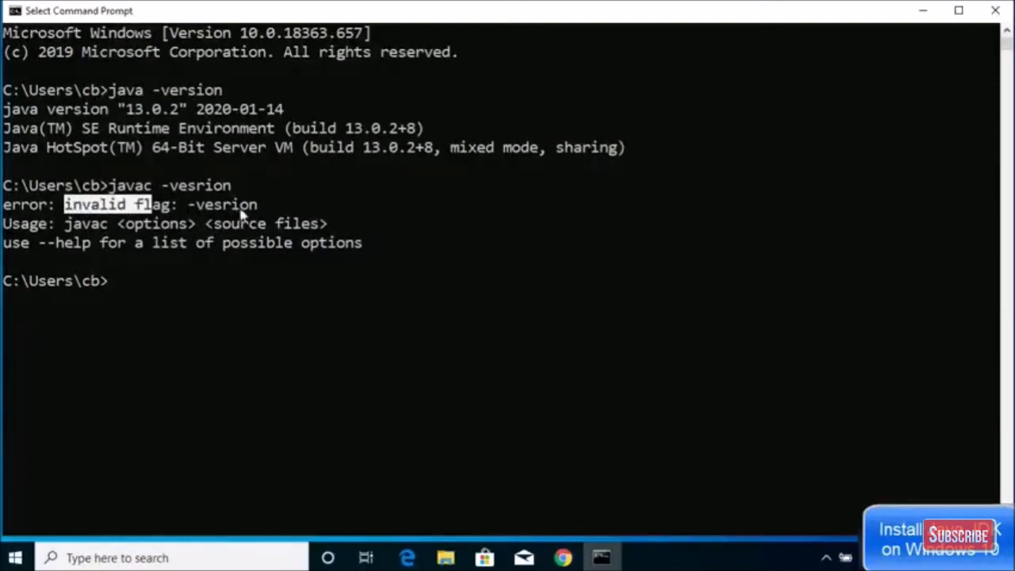
pyautogui.click(249, 286)
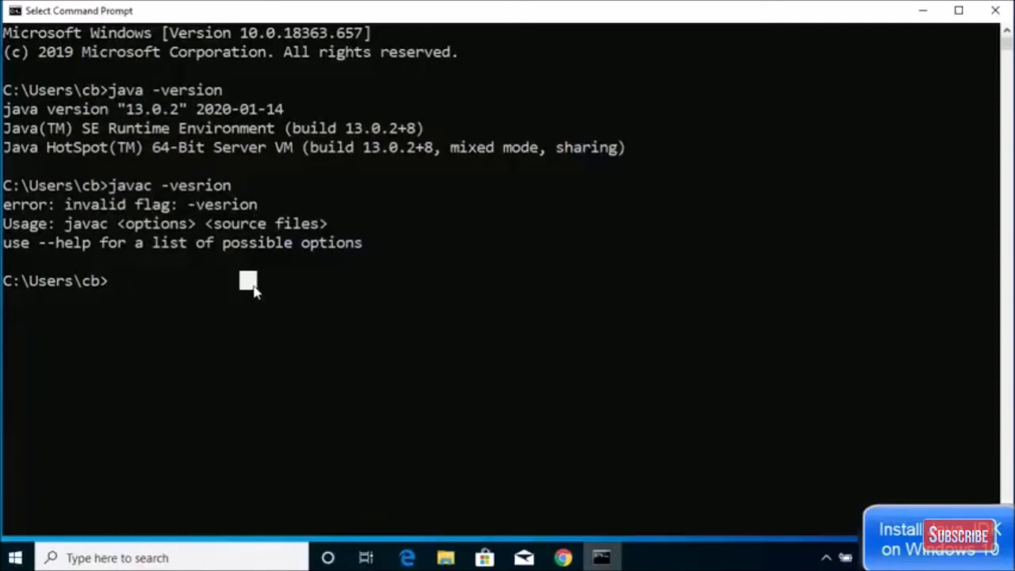
# Correct the recalled command to javac -version and highlight its javac 13.0.2 output.
pyautogui.click(200, 308)
pyautogui.press('Up')
pyautogui.press('Up')
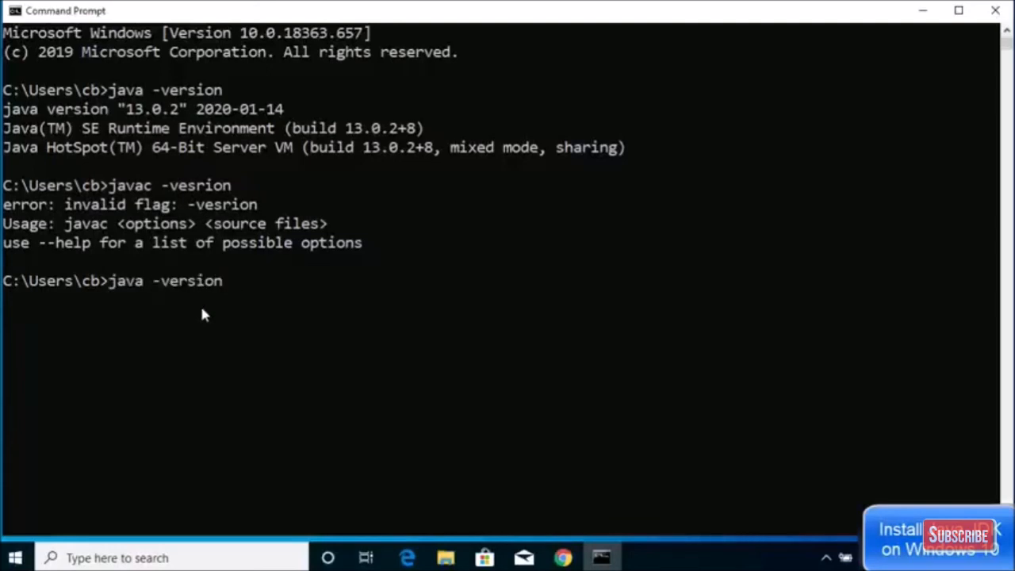
pyautogui.press('Left')
pyautogui.press('Left')
pyautogui.press('Left')
pyautogui.press('Left')
pyautogui.press('Left')
pyautogui.press('Left')
pyautogui.press('Left')
pyautogui.write('c')
pyautogui.press('Return')
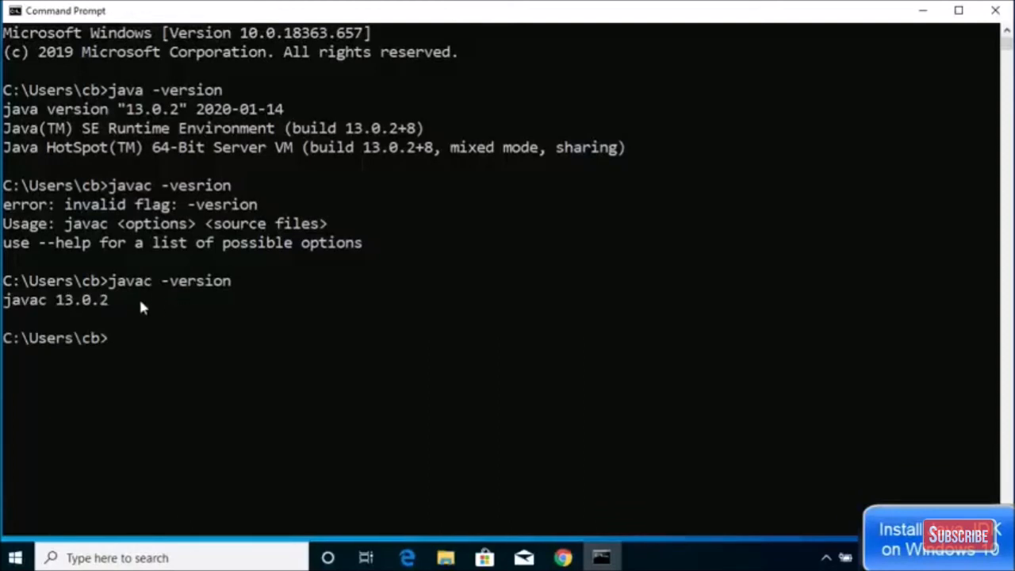
pyautogui.moveTo(112, 305); pyautogui.dragTo(4, 306)
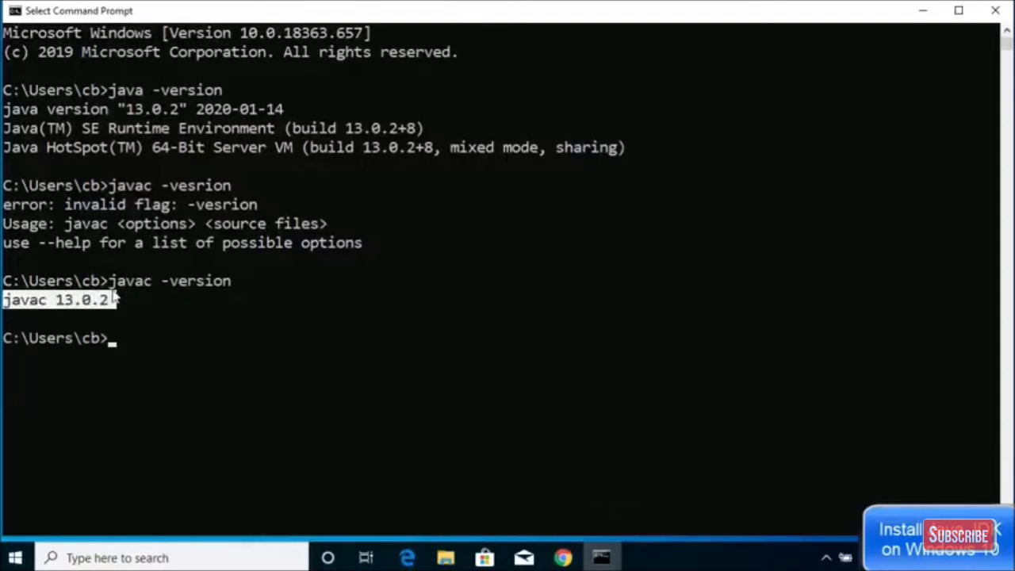
pyautogui.click(171, 225)
pyautogui.click(165, 339)
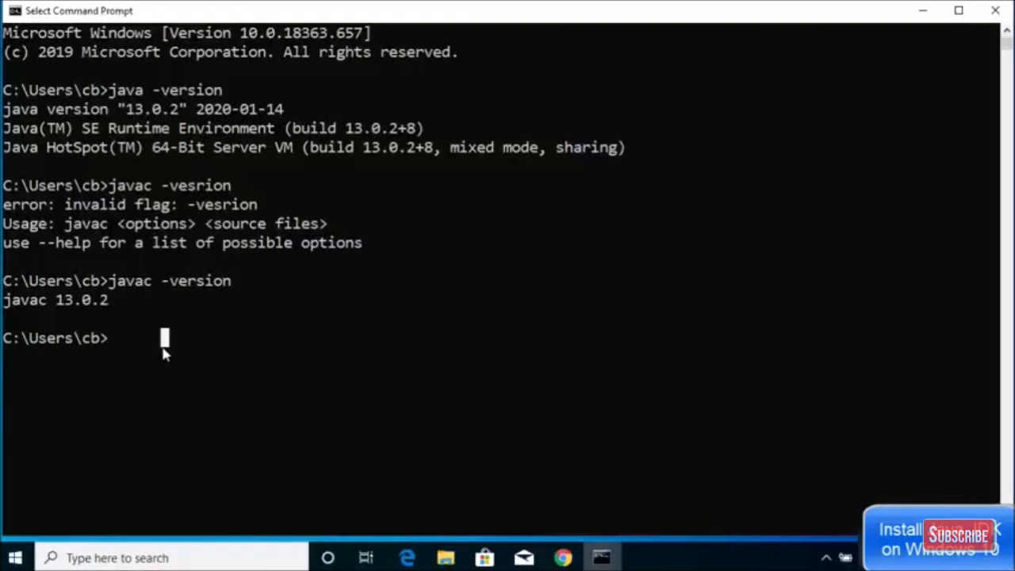
# Run echo %JAVA_HOME% and highlight the printed path C:\Program Files\Java\jdk-13.0.2.
pyautogui.write('echo')
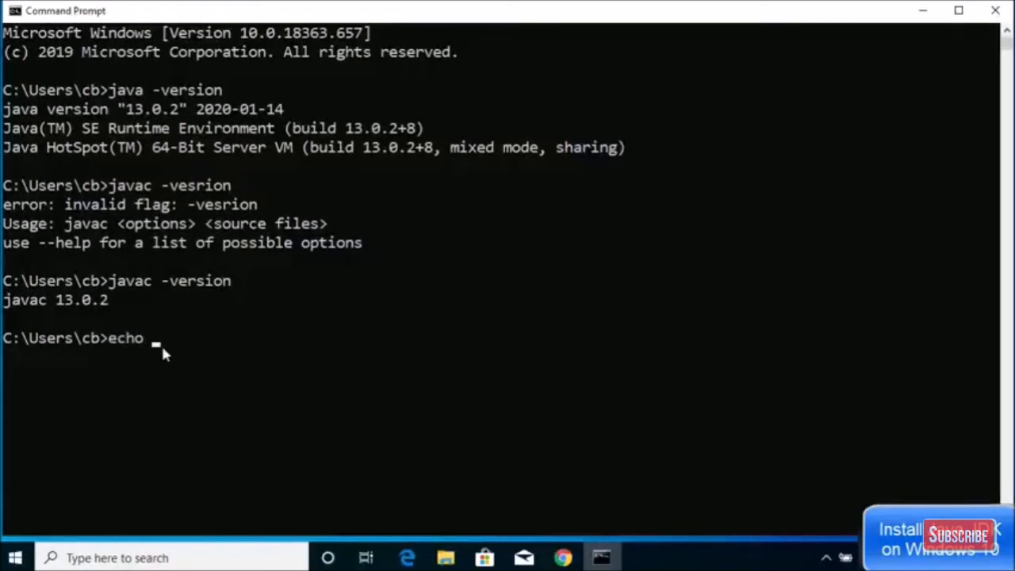
pyautogui.write(' %JAVA_HOME')
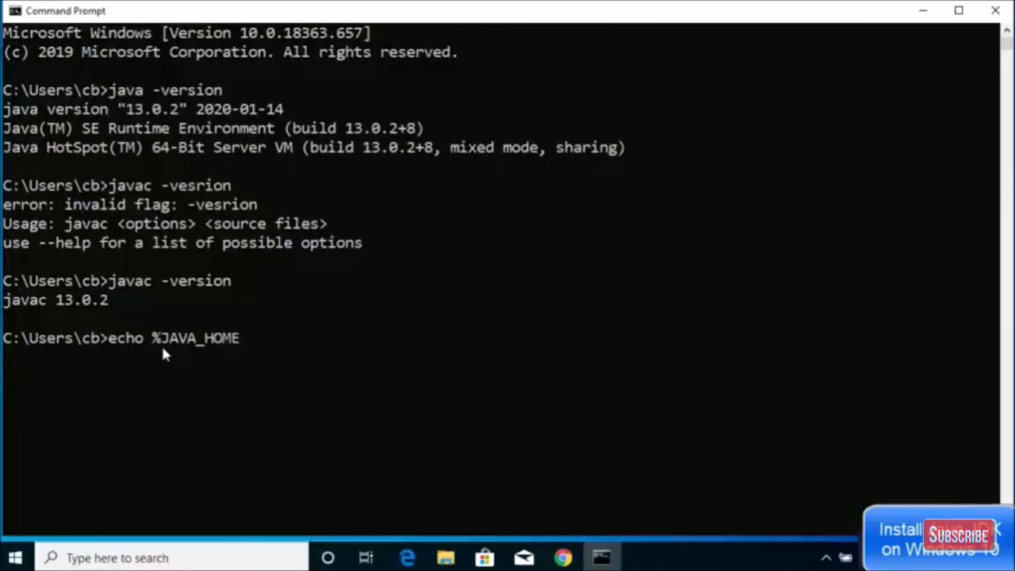
pyautogui.write('%')
pyautogui.press('Return')
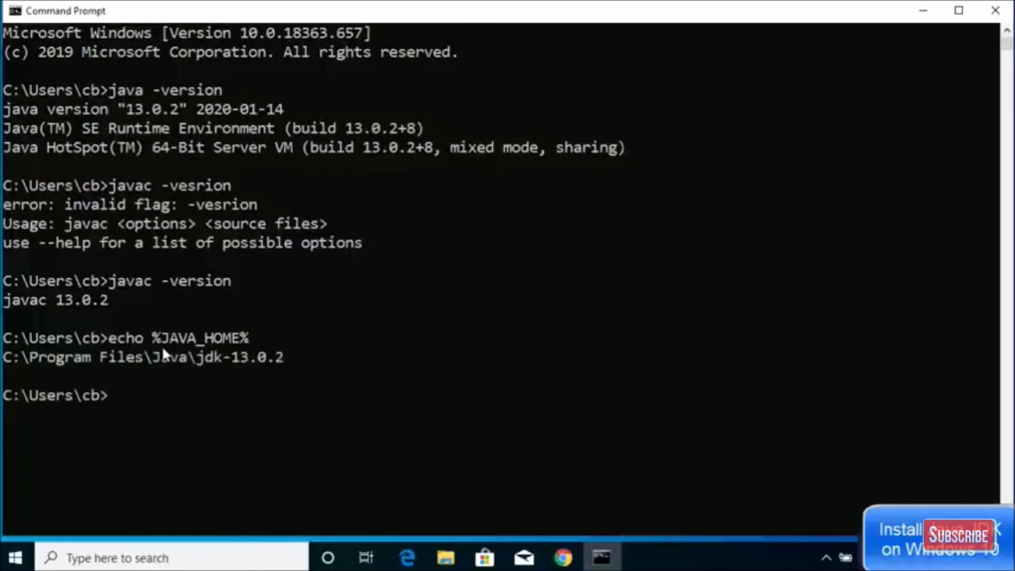
pyautogui.click(8, 357)
pyautogui.moveTo(58, 359); pyautogui.dragTo(287, 356)
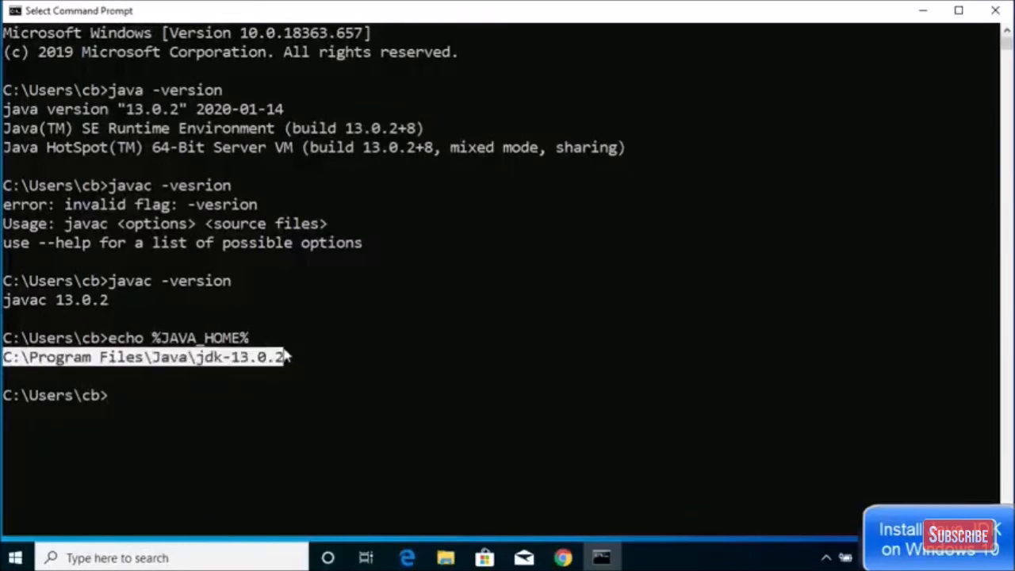